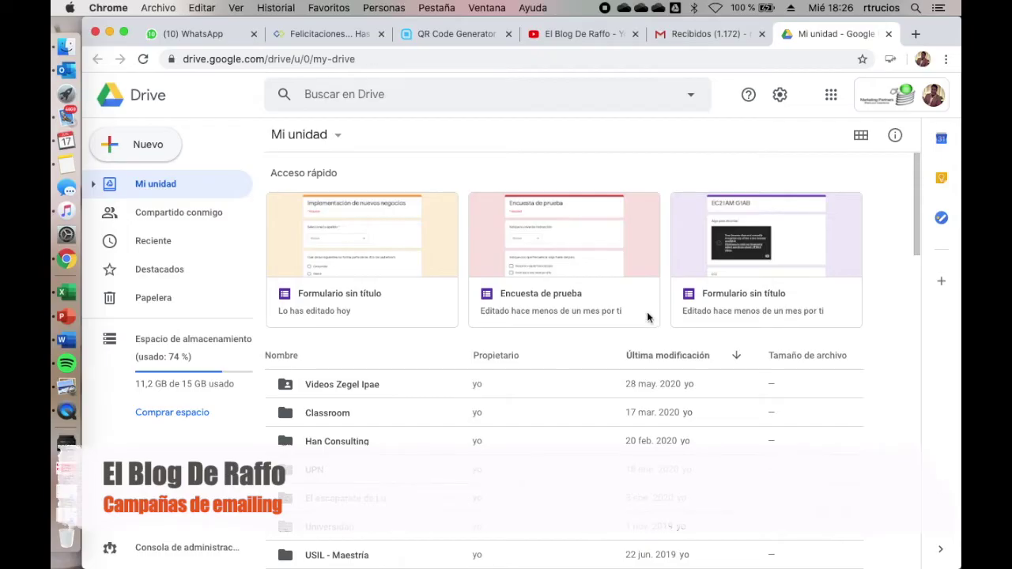
Step: Create a new blank Google Form from Google Drive's Nuevo > Más menu
{"action": "left_click", "coordinate": [136, 148]}
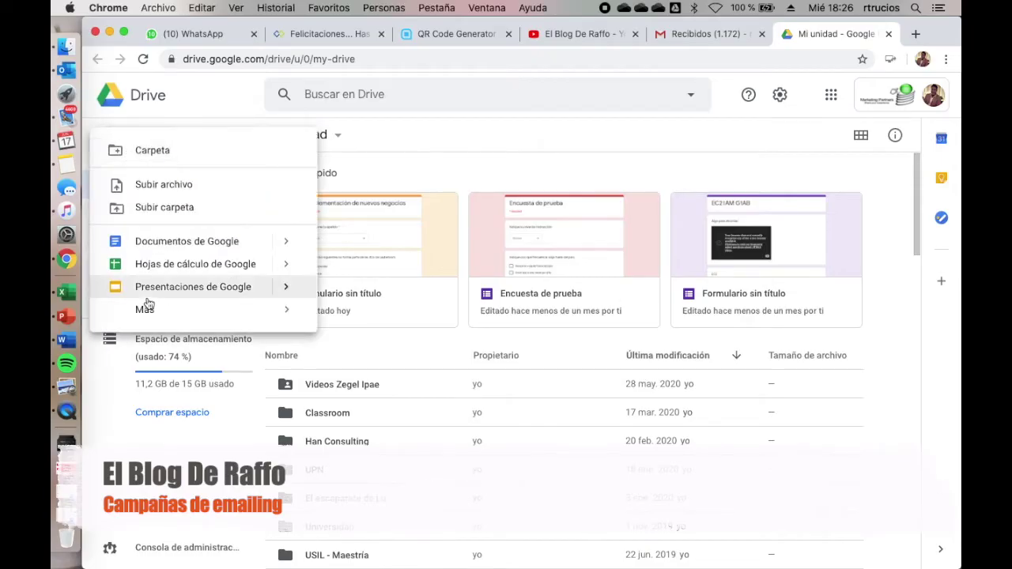
{"action": "mouse_move", "coordinate": [156, 316]}
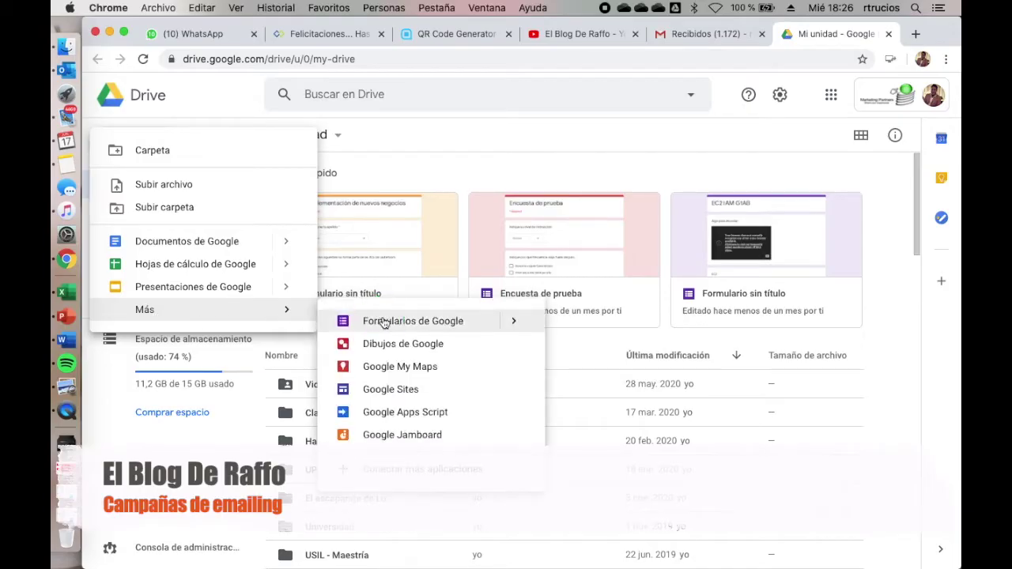
{"action": "left_click", "coordinate": [383, 321]}
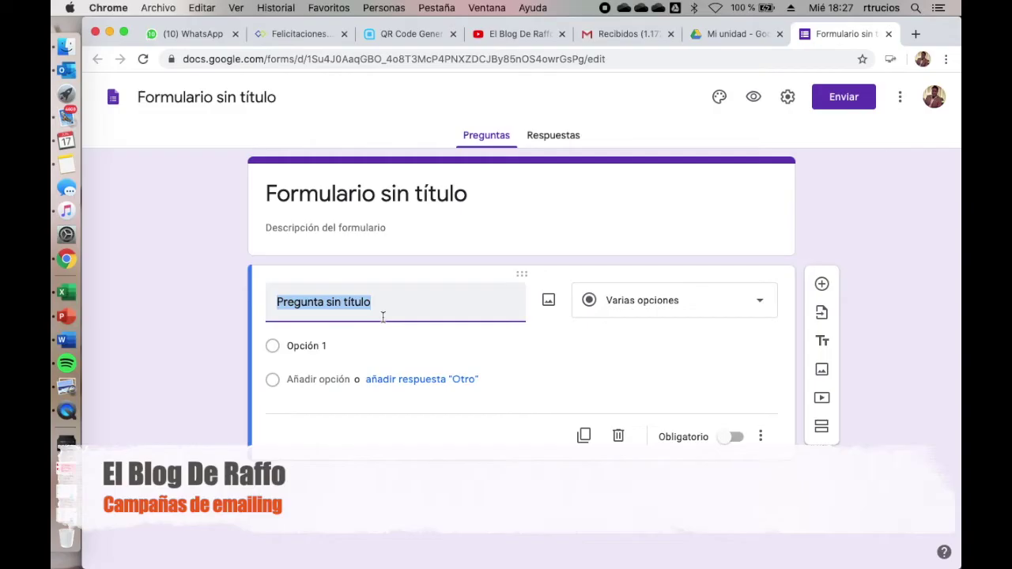
Step: Title the form 'Registro de estudiantes para la campaña de emailing', fixing the stray 'm'
{"action": "left_click", "coordinate": [472, 187]}
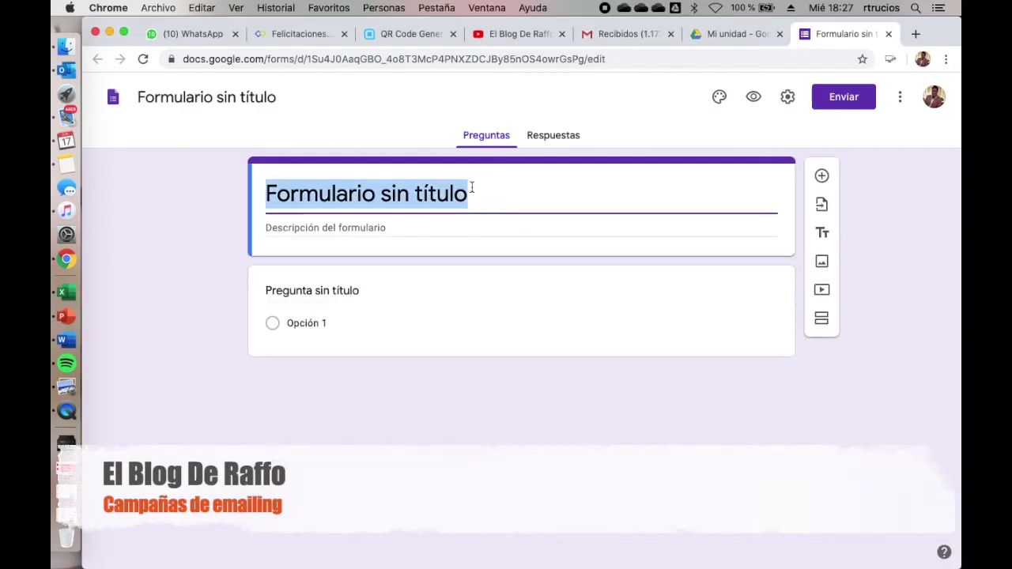
{"action": "type", "text": "Registro de estudiantes para la campaña de emailming"}
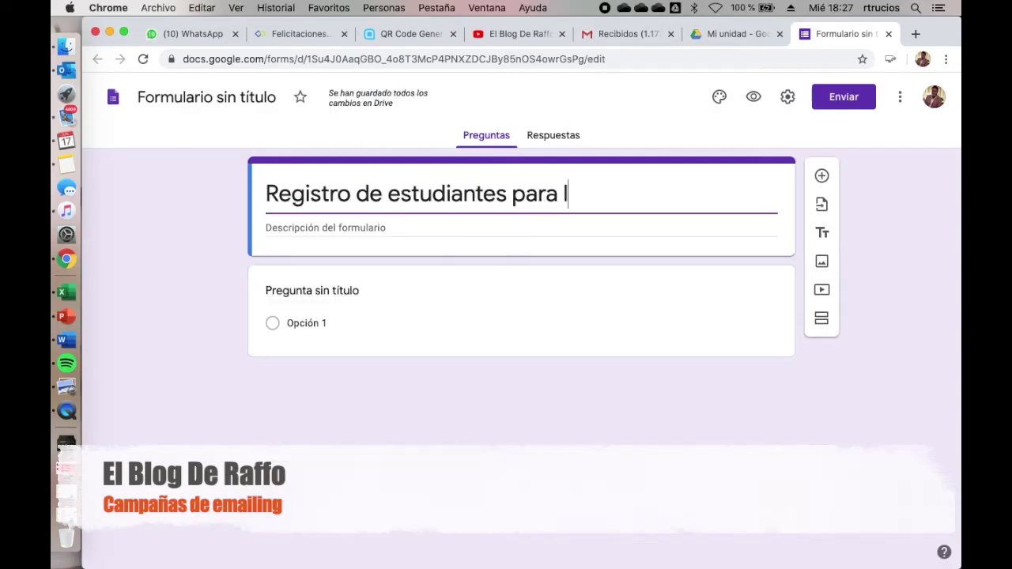
{"action": "key", "text": "Left"}
{"action": "key", "text": "Left"}
{"action": "key", "text": "Left"}
{"action": "key", "text": "shift+Left"}
{"action": "key", "text": "BackSpace"}
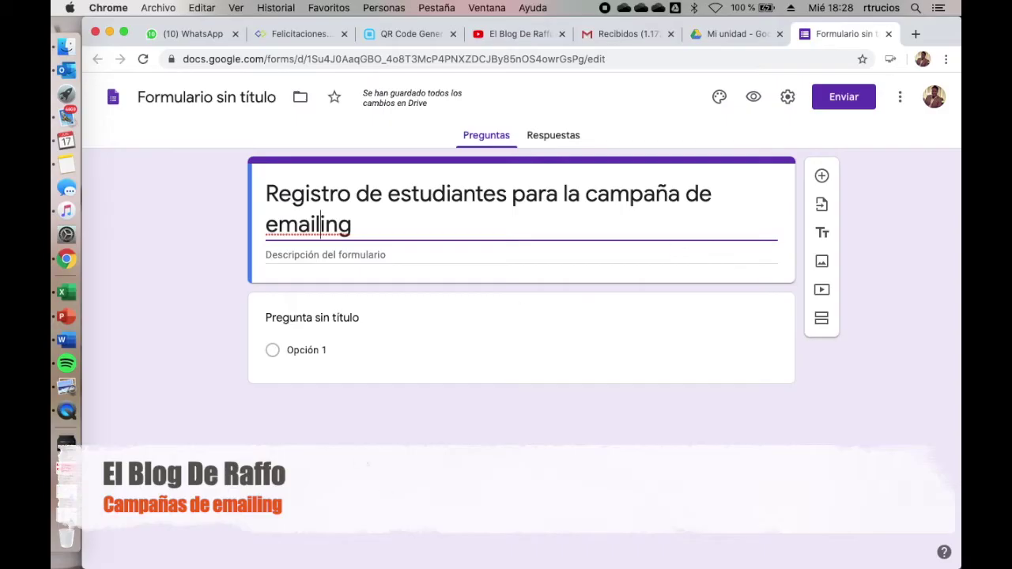
Step: Add a required 'Ingresa tu nombre y apellido' question, then email and gender question titles
{"action": "left_click", "coordinate": [305, 317]}
{"action": "type", "text": "Ingresa tu nombre y apellido"}
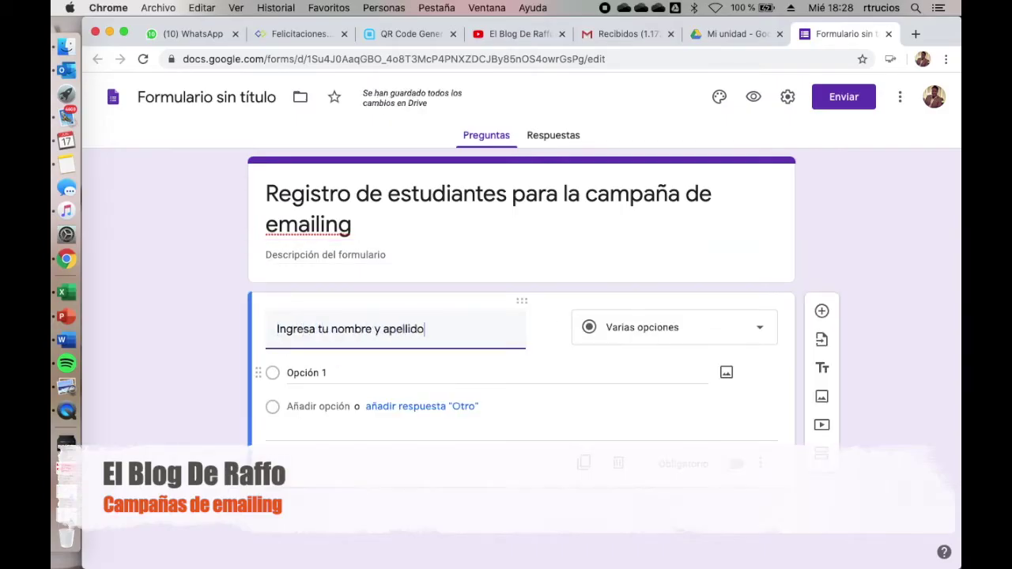
{"action": "left_click", "coordinate": [735, 438]}
{"action": "left_click", "coordinate": [821, 311]}
{"action": "type", "text": "Ingresa aqui tu correo electrónico"}
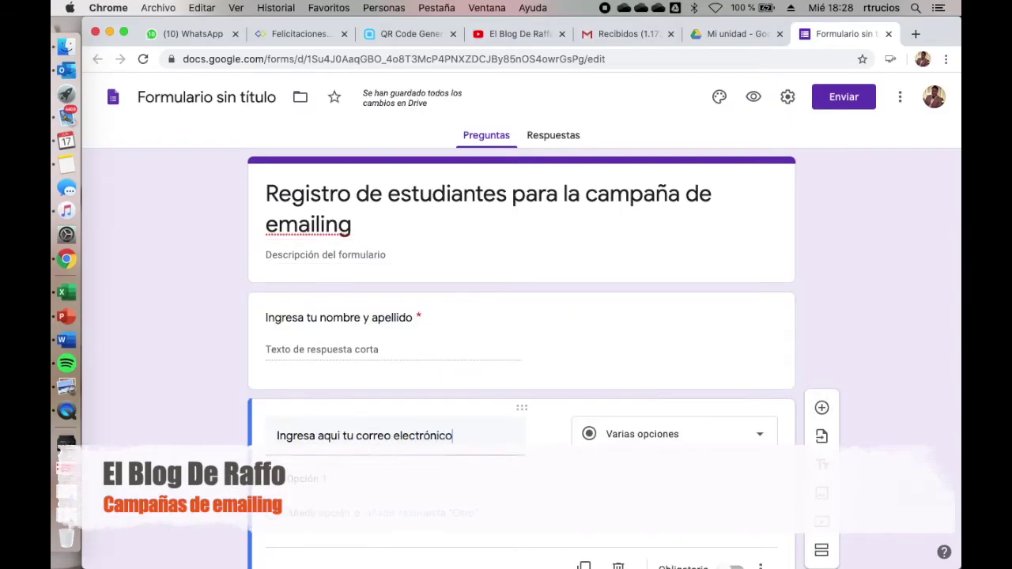
{"action": "type", "text": "Indique su genero"}
Step: Make the gender question a dropdown with Masculino and Femenino, then add a phone question
{"action": "left_click", "coordinate": [672, 468]}
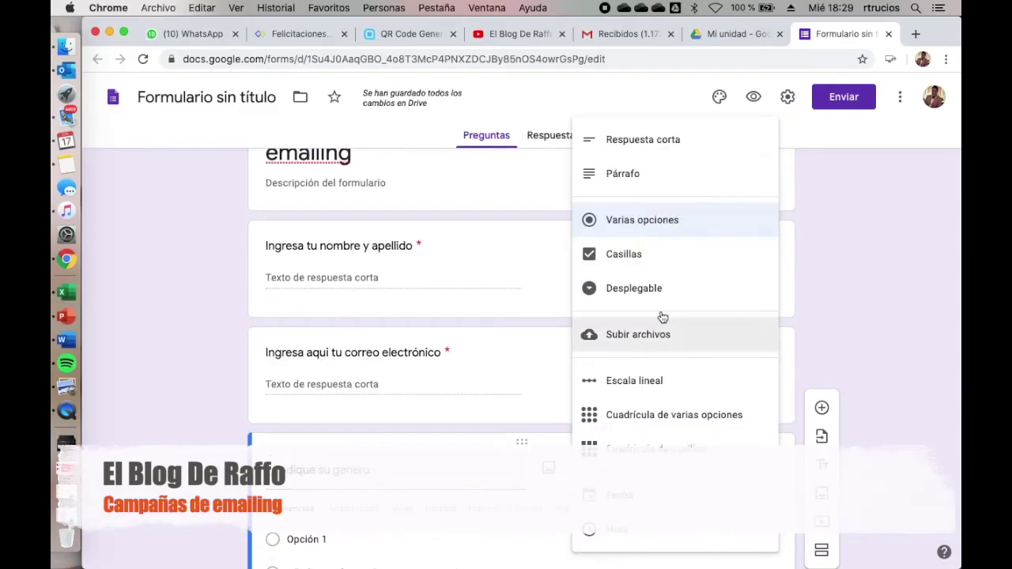
{"action": "left_click", "coordinate": [626, 255]}
{"action": "left_click", "coordinate": [300, 409]}
{"action": "type", "text": "Masculino"}
{"action": "key", "text": "Return"}
{"action": "type", "text": "Femenino"}
{"action": "left_click", "coordinate": [822, 347]}
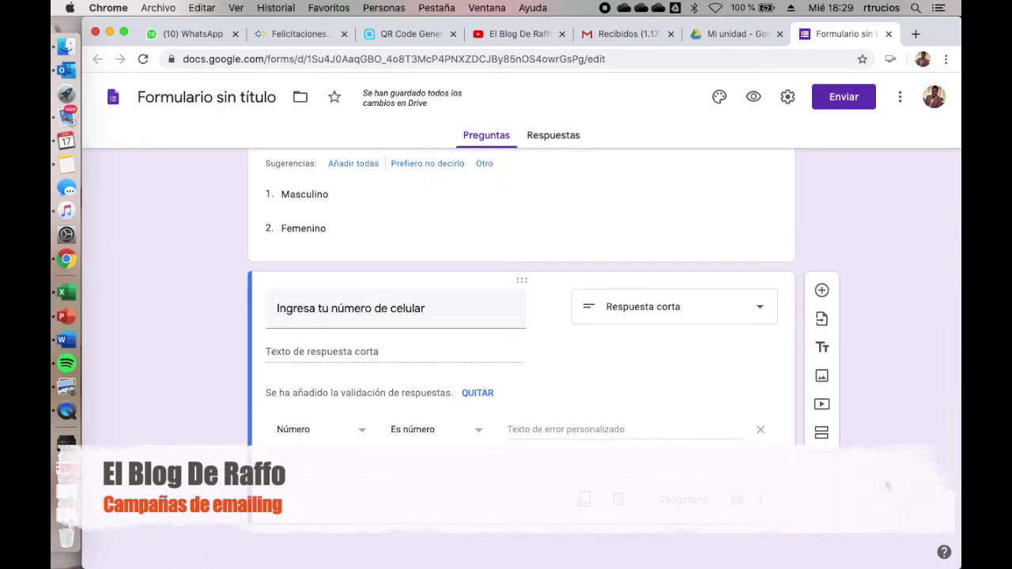
{"action": "scroll", "coordinate": [730, 295], "scroll_direction": "up", "scroll_amount": 15}
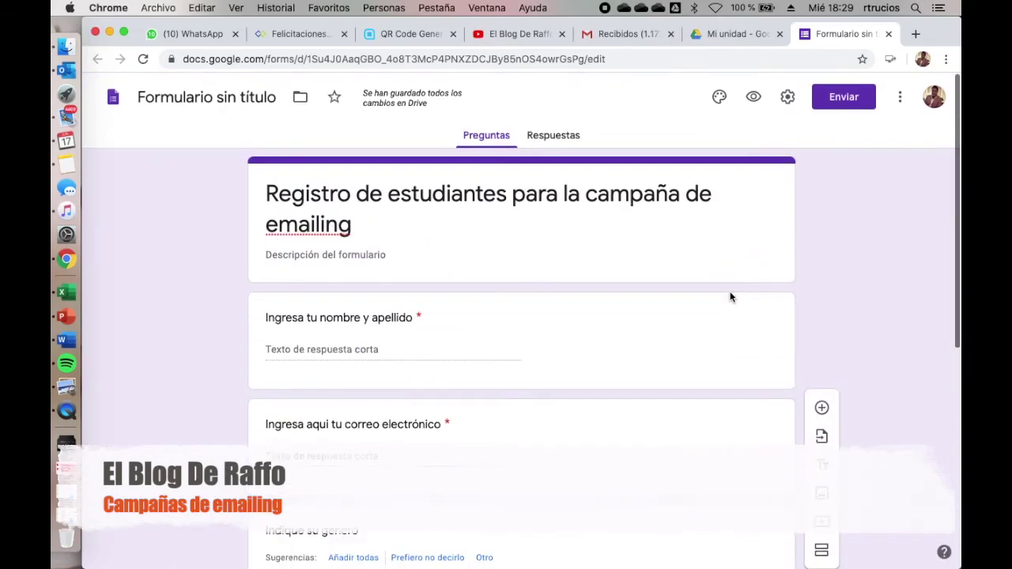
Step: Give the form an orange theme colour and a bookshelf header image
{"action": "left_click", "coordinate": [720, 98]}
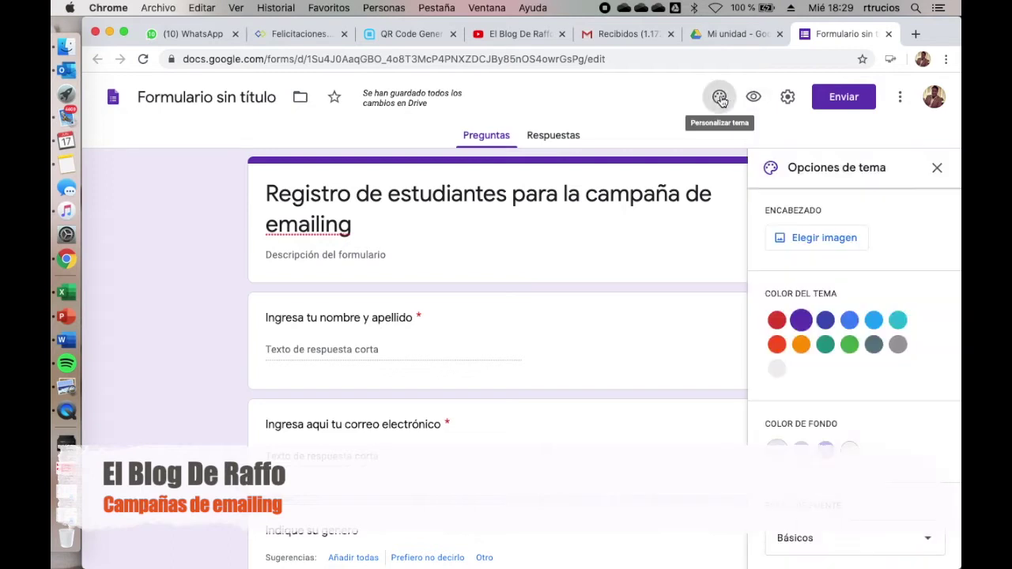
{"action": "left_click", "coordinate": [801, 345]}
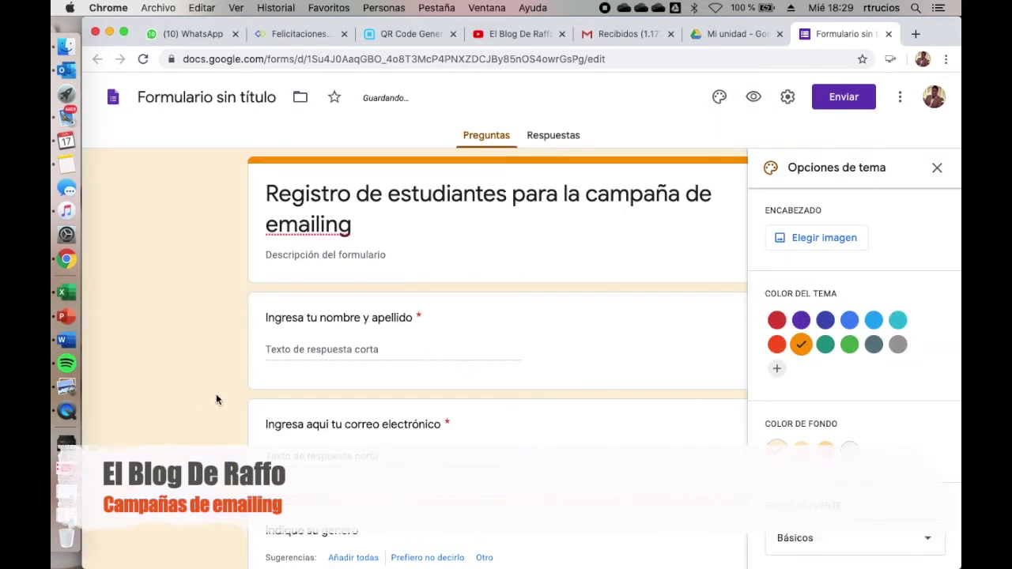
{"action": "left_click", "coordinate": [843, 239]}
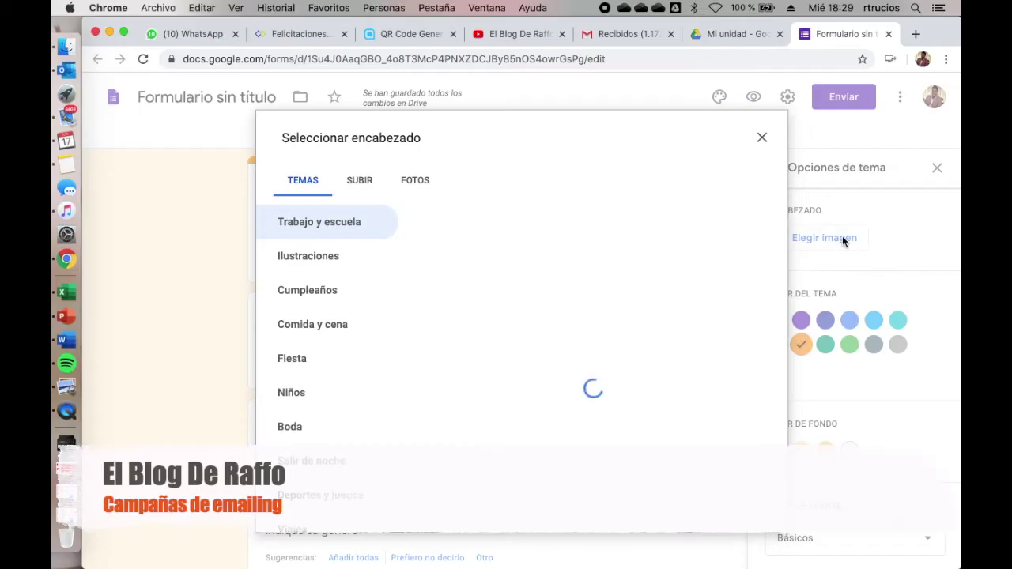
{"action": "scroll", "coordinate": [589, 355], "scroll_direction": "down", "scroll_amount": 5}
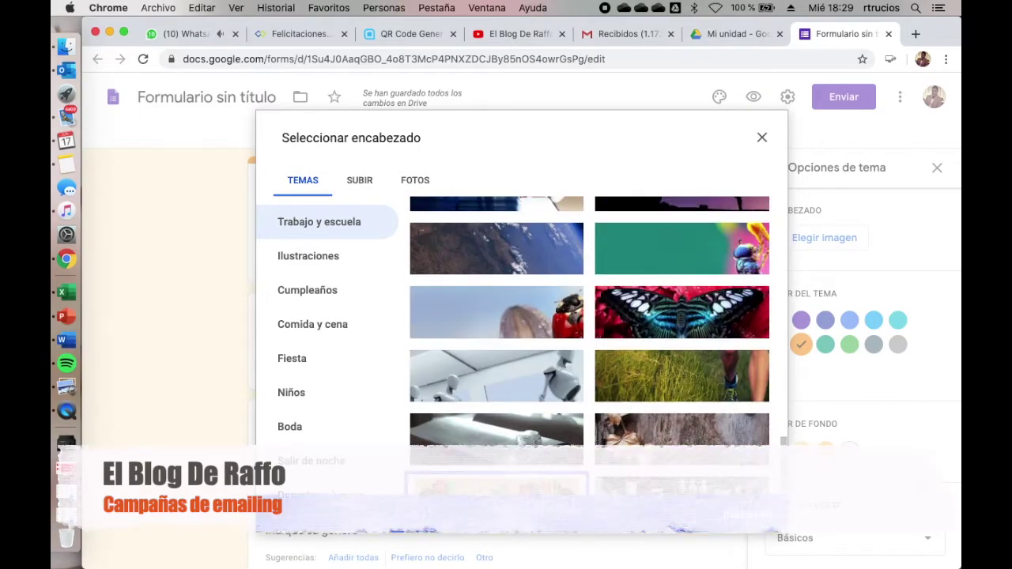
{"action": "left_click", "coordinate": [497, 361]}
Step: Bring up the form's Enviar sending dialog
{"action": "left_click", "coordinate": [788, 96]}
{"action": "key", "text": "Escape"}
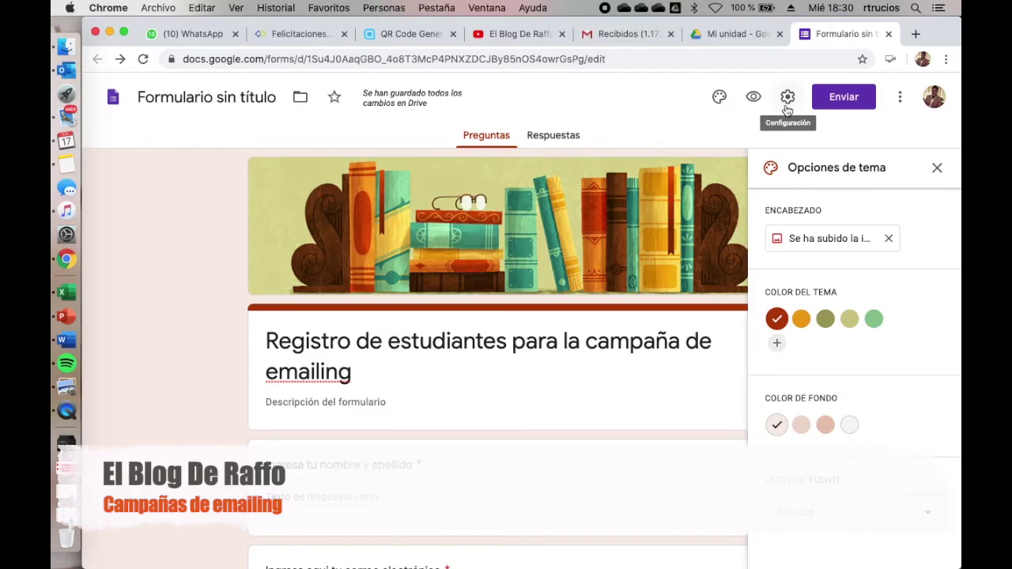
{"action": "left_click", "coordinate": [844, 97]}
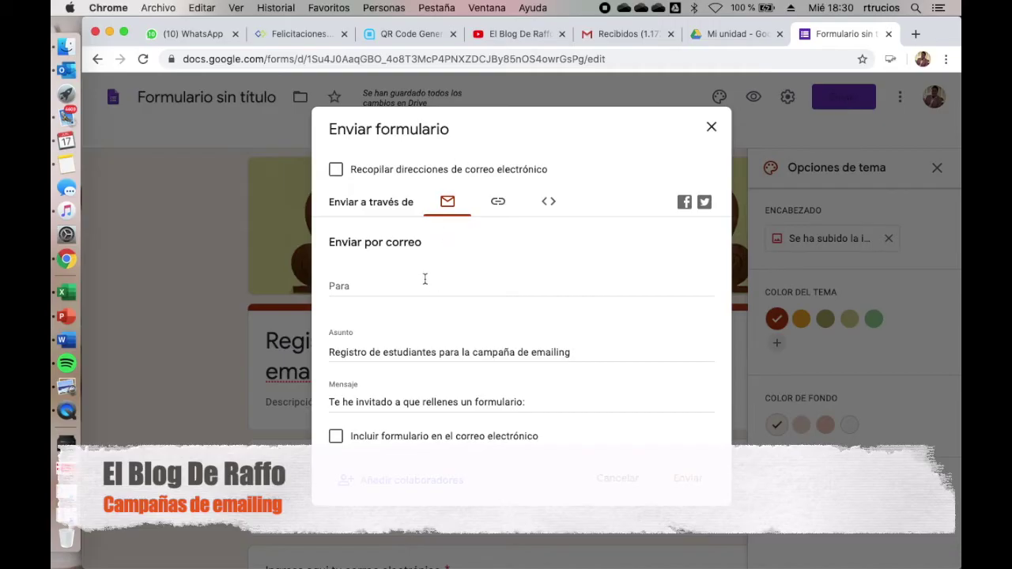
Step: Review the email recipient field, shareable link and embed HTML code for the form
{"action": "left_click", "coordinate": [391, 290]}
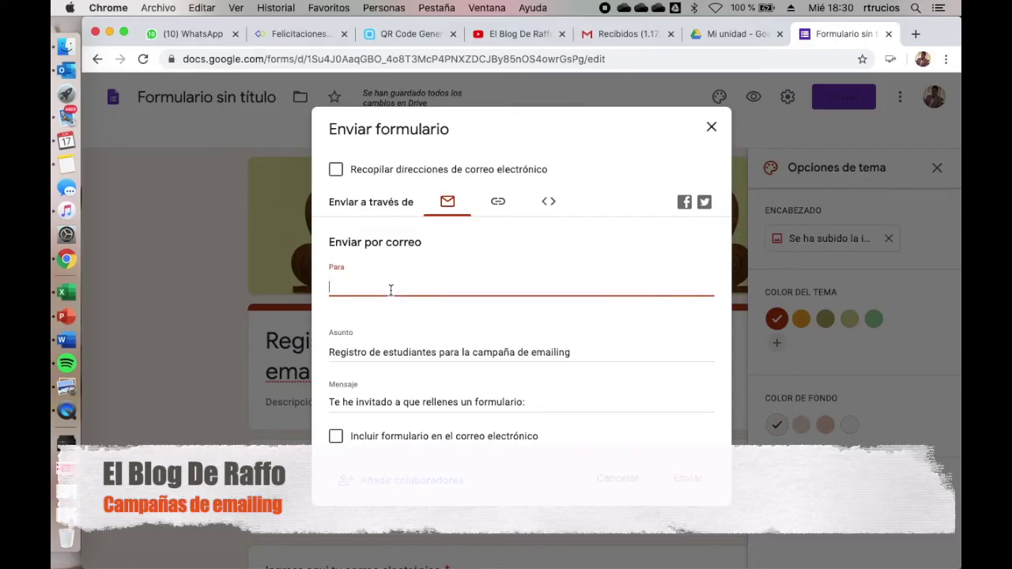
{"action": "left_click", "coordinate": [498, 202]}
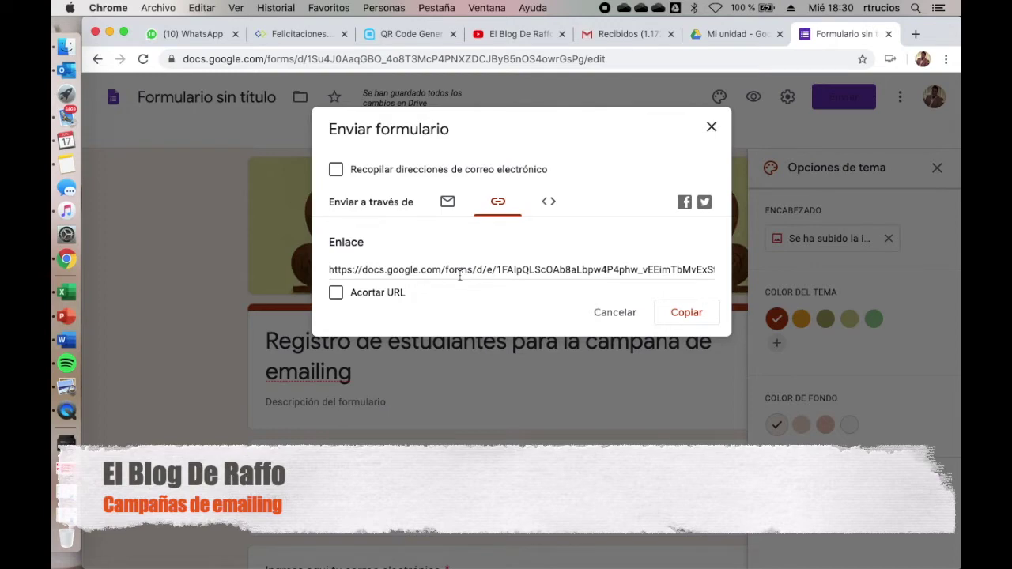
{"action": "left_click", "coordinate": [550, 203]}
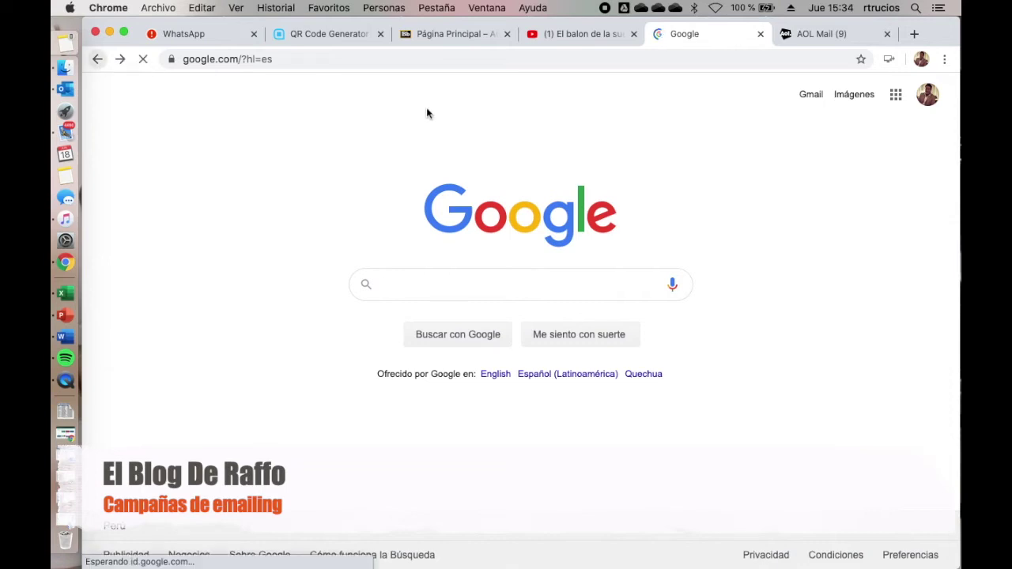
{"action": "left_click", "coordinate": [335, 67]}
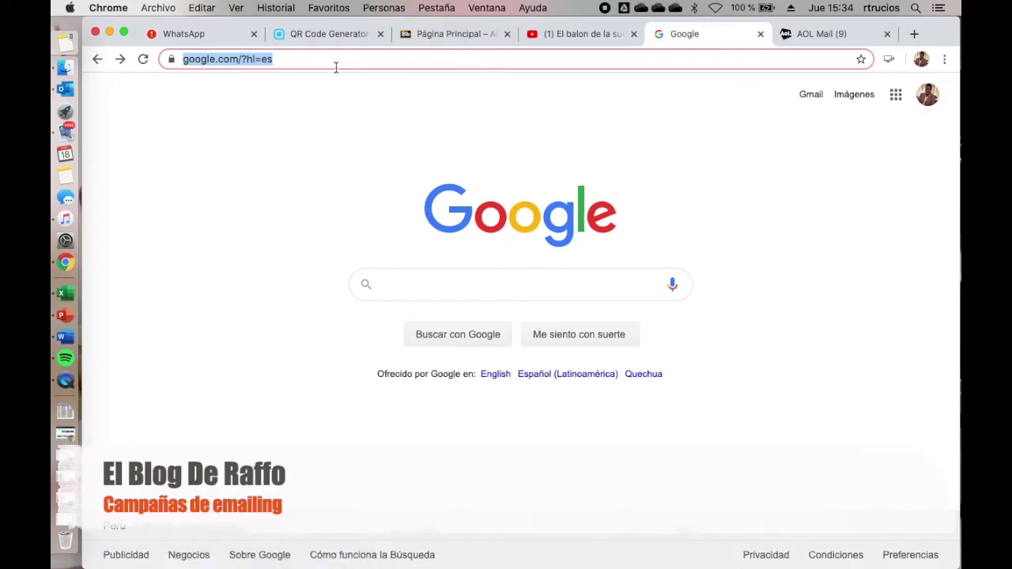
{"action": "type", "text": "https://mailchimp.com/"}
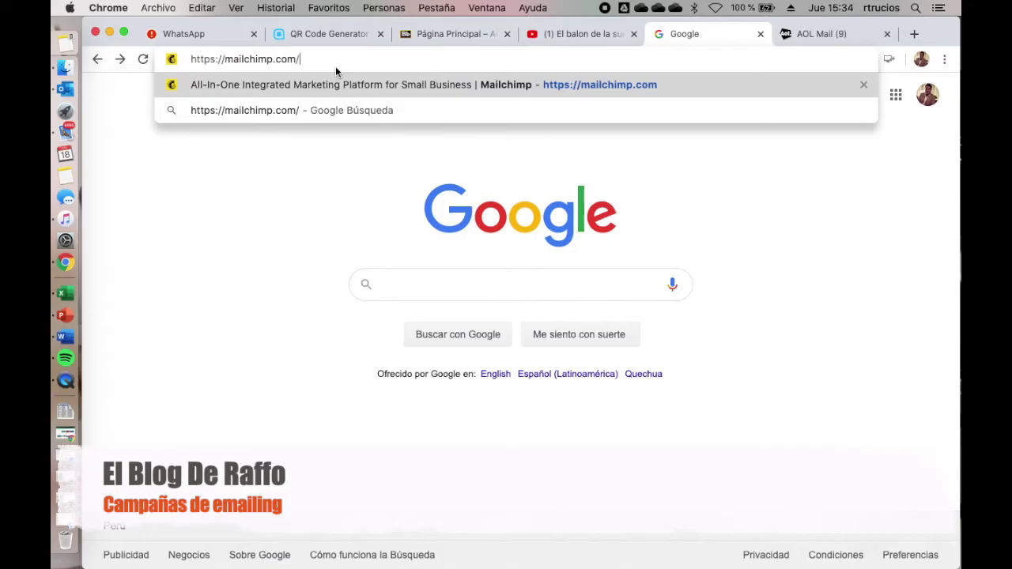
{"action": "key", "text": "Return"}
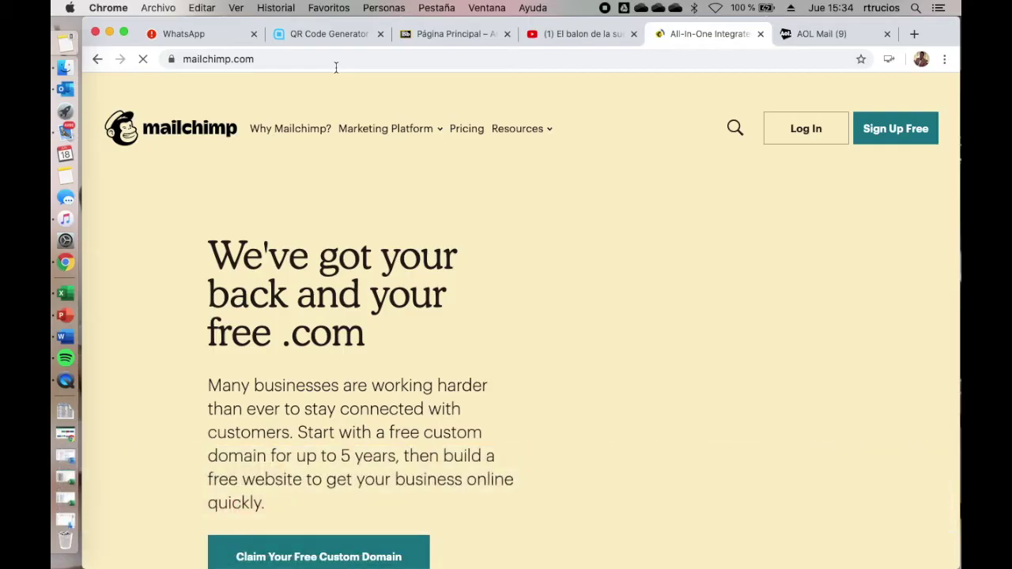
{"action": "left_click", "coordinate": [896, 138]}
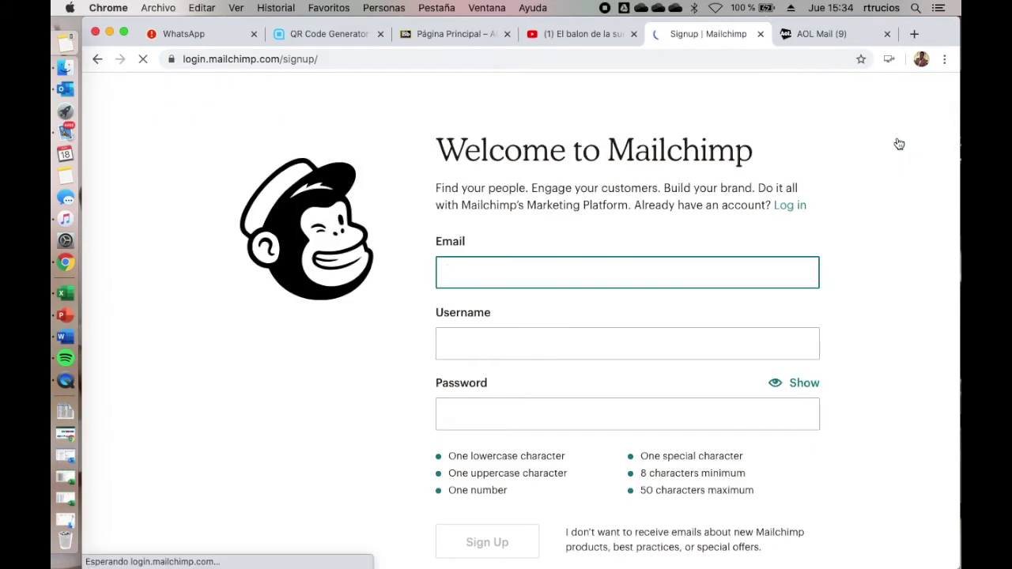
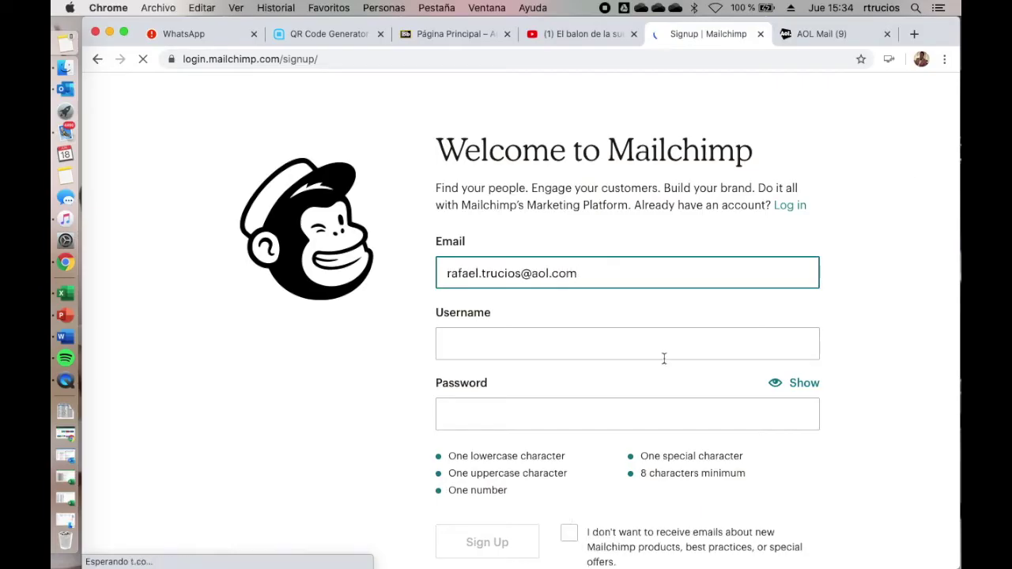
Step: Fill in the sign-up email, username and password, and submit the new account
{"action": "left_click", "coordinate": [664, 356]}
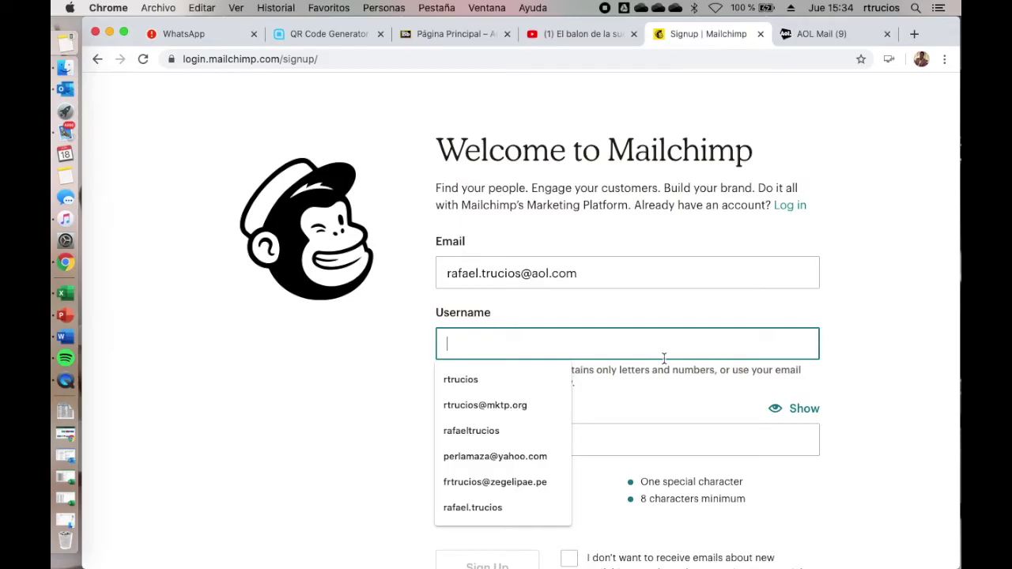
{"action": "key", "text": "Tab"}
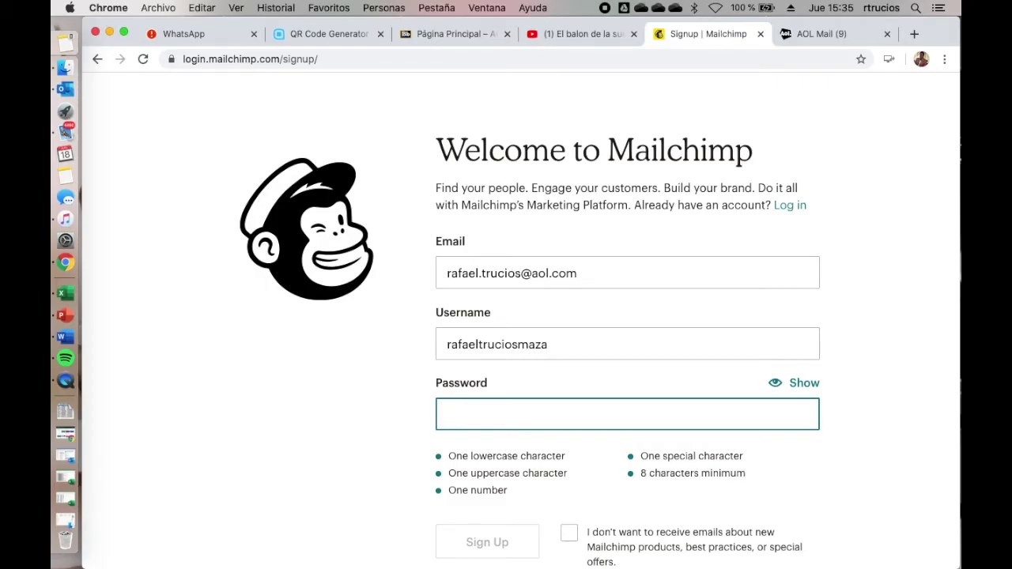
{"action": "scroll", "coordinate": [483, 427], "scroll_direction": "down", "scroll_amount": 3}
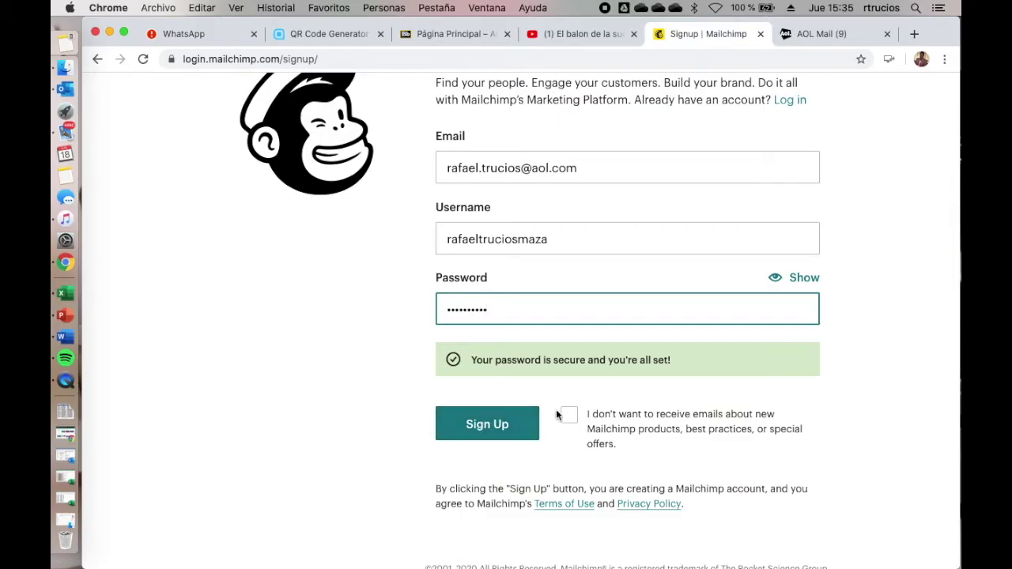
{"action": "left_click", "coordinate": [516, 425]}
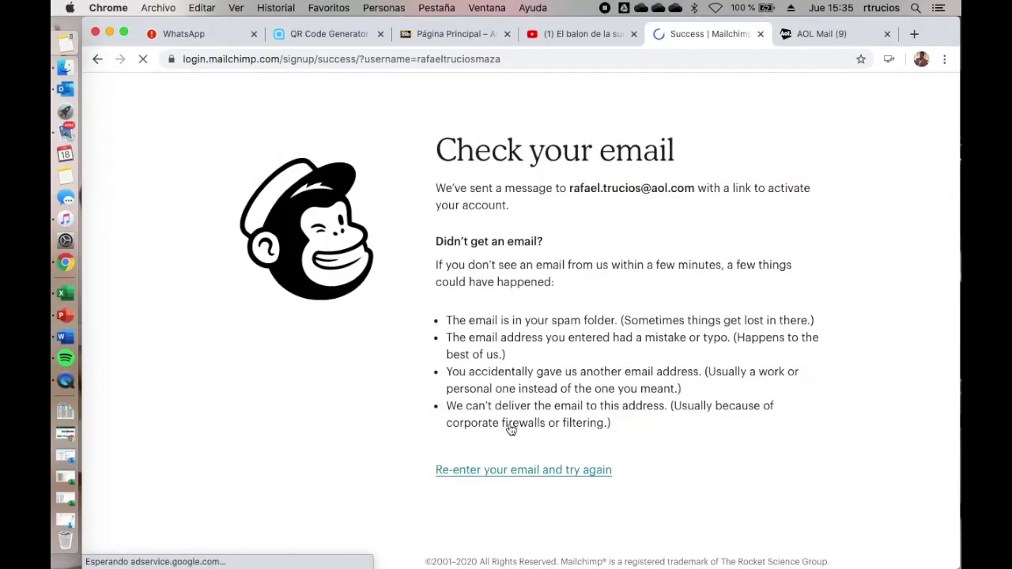
Step: Activate the account from the Mailchimp activation email in the AOL inbox
{"action": "key", "text": "ctrl+Tab"}
{"action": "left_click", "coordinate": [488, 222]}
{"action": "scroll", "coordinate": [547, 354], "scroll_direction": "down", "scroll_amount": 3}
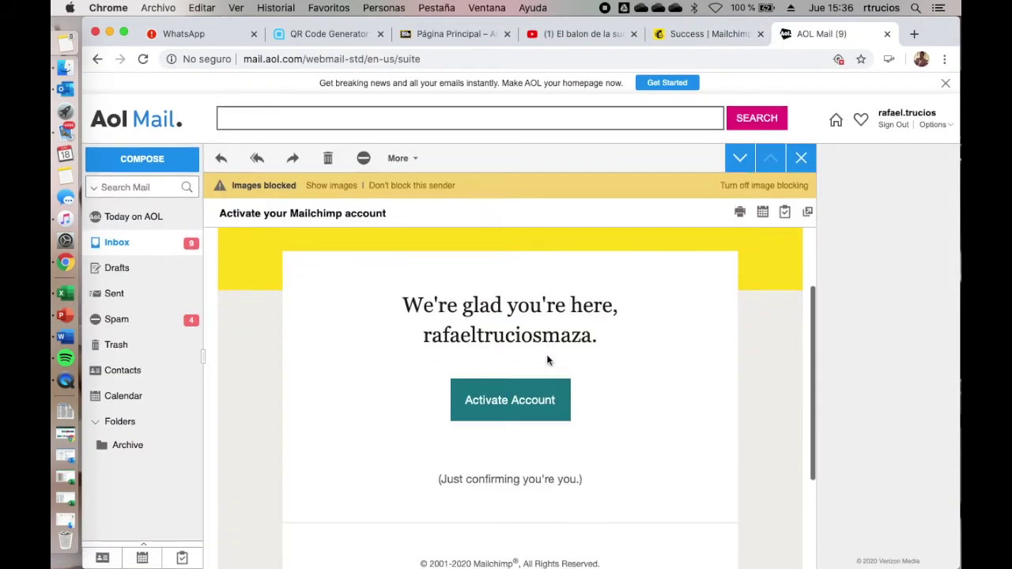
{"action": "left_click", "coordinate": [491, 422]}
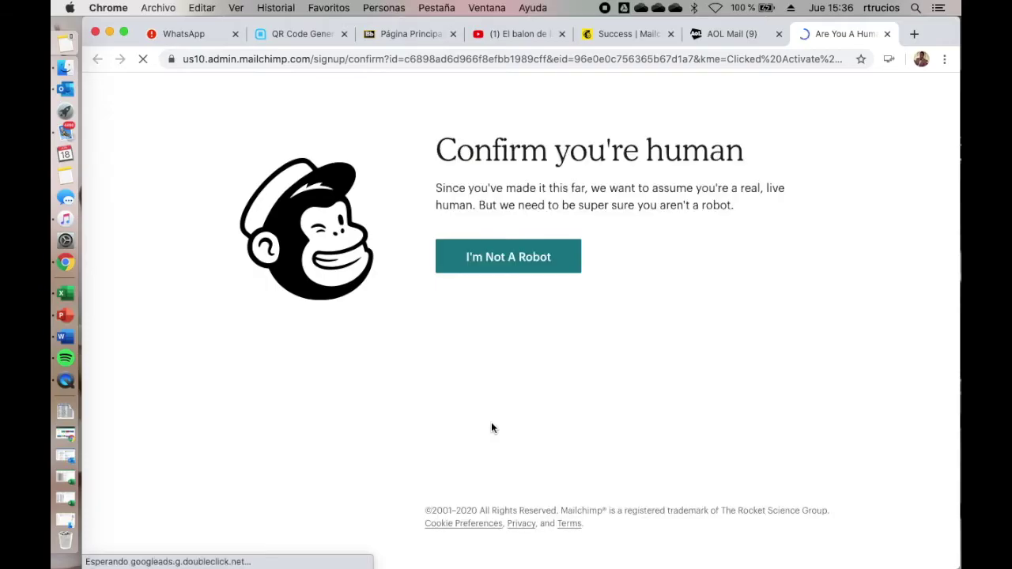
Step: Pass the I'm Not A Robot check to reach the plan selector page
{"action": "left_click", "coordinate": [507, 261]}
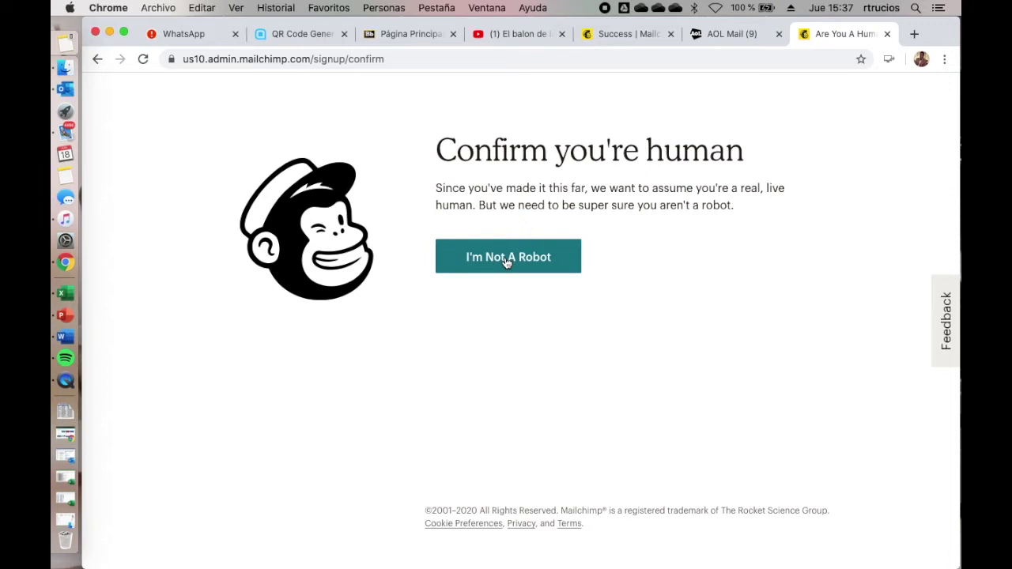
{"action": "left_click", "coordinate": [507, 259]}
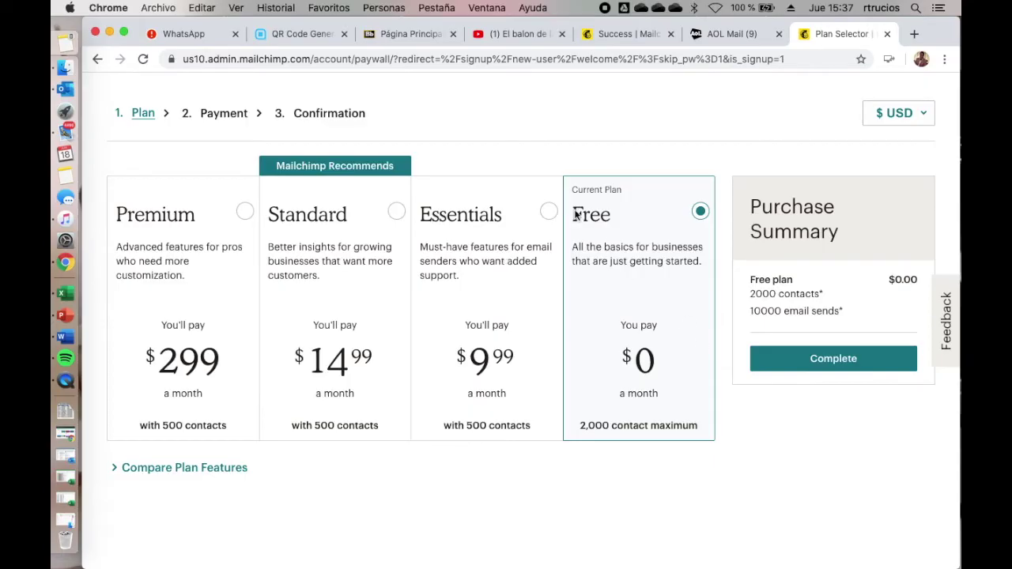
Step: Complete the Purchase Summary for the Free plan
{"action": "left_click", "coordinate": [805, 362]}
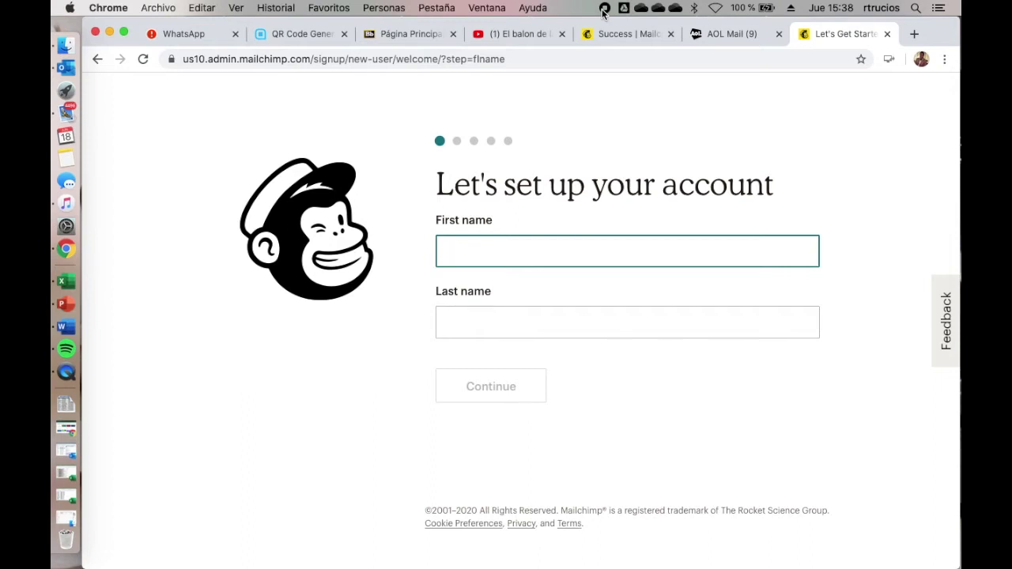
Step: Enter the owner's first and last name and submit the name step
{"action": "key", "text": "Tab"}
{"action": "key", "text": "Return"}
{"action": "scroll", "coordinate": [520, 357], "scroll_direction": "down", "scroll_amount": 2}
{"action": "left_click", "coordinate": [519, 357]}
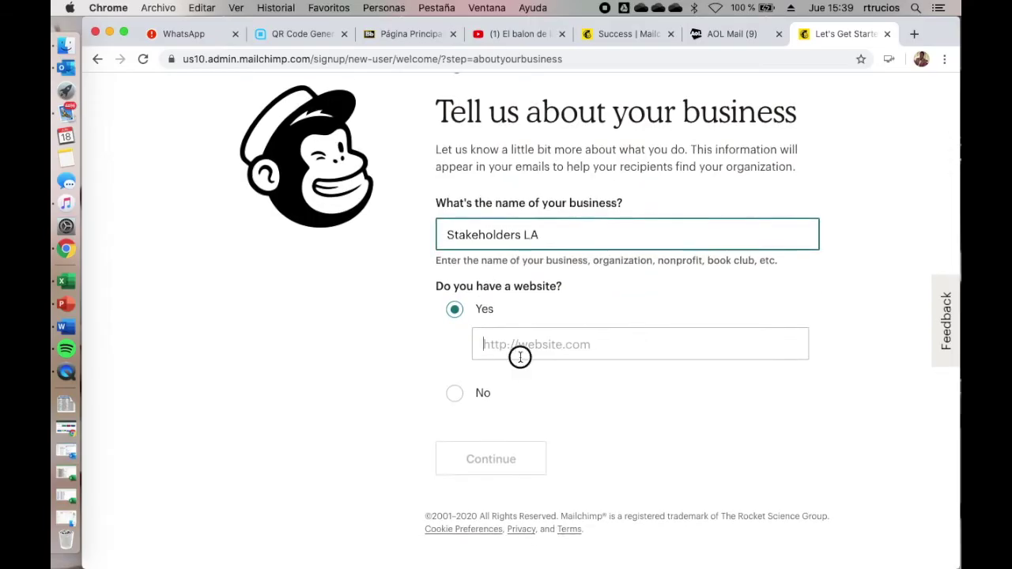
{"action": "type", "text": "www.stakeholdersla.com"}
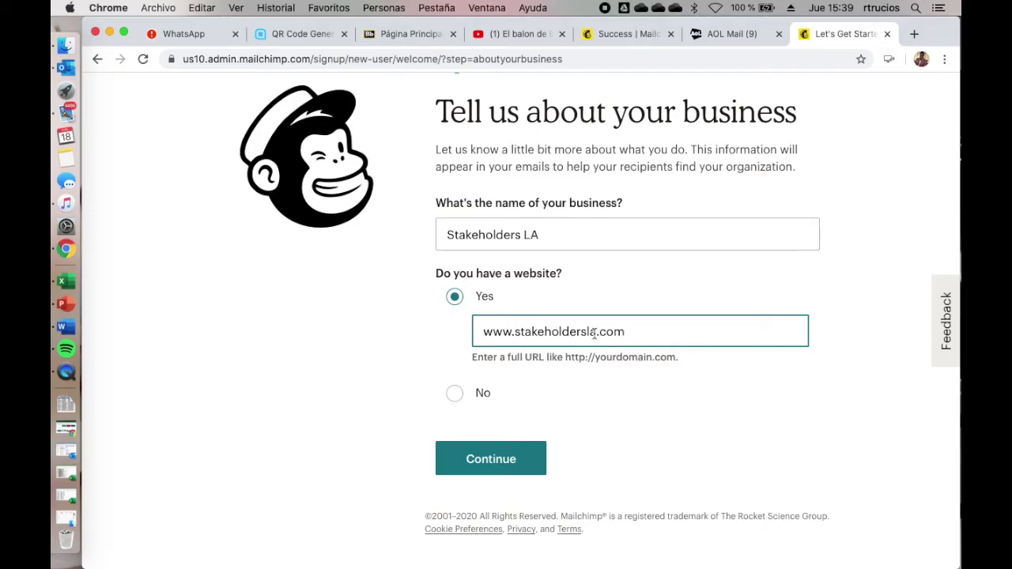
{"action": "left_click", "coordinate": [490, 447]}
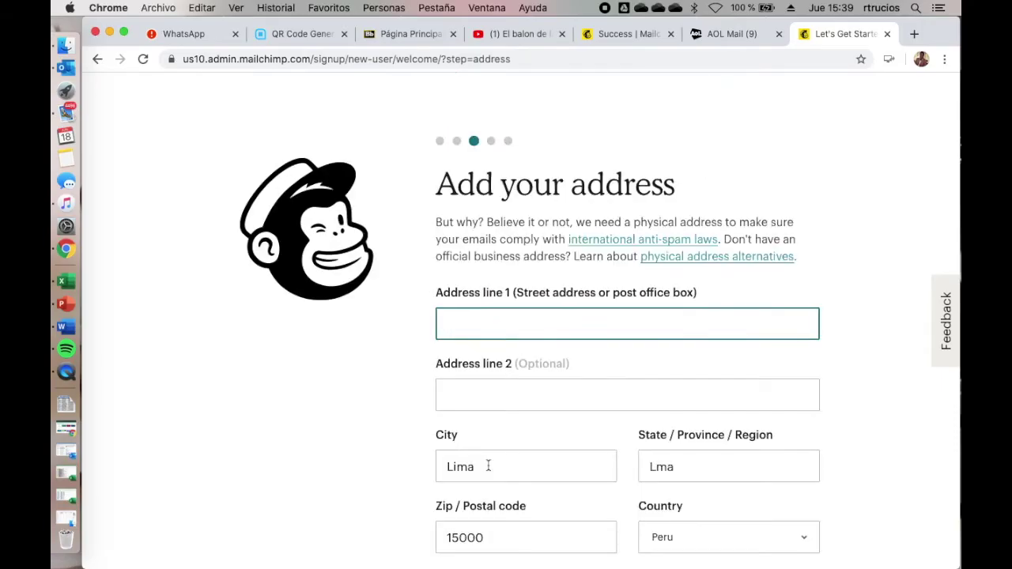
Step: Enter the business's street address and district, correcting the capitalisation, and submit
{"action": "key", "text": "Tab"}
{"action": "type", "text": "San Miguel"}
{"action": "left_click", "coordinate": [486, 325]}
{"action": "key", "text": "BackSpace"}
{"action": "type", "text": "M"}
{"action": "scroll", "coordinate": [601, 356], "scroll_direction": "down", "scroll_amount": 3}
{"action": "left_click", "coordinate": [512, 533]}
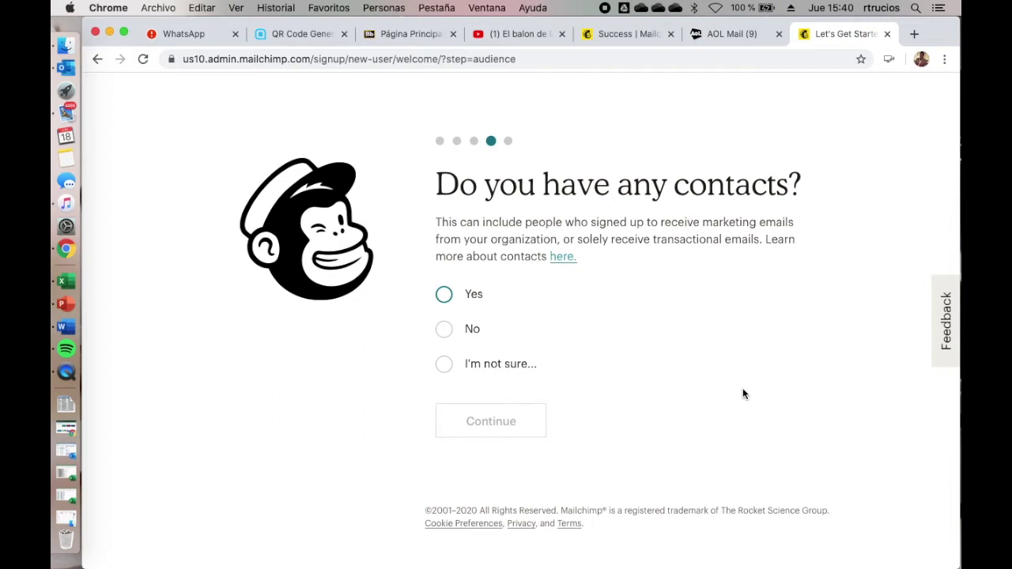
Step: Answer Yes to having contacts, tick Original Content and Another business's website
{"action": "left_click", "coordinate": [444, 297]}
{"action": "left_click", "coordinate": [491, 420]}
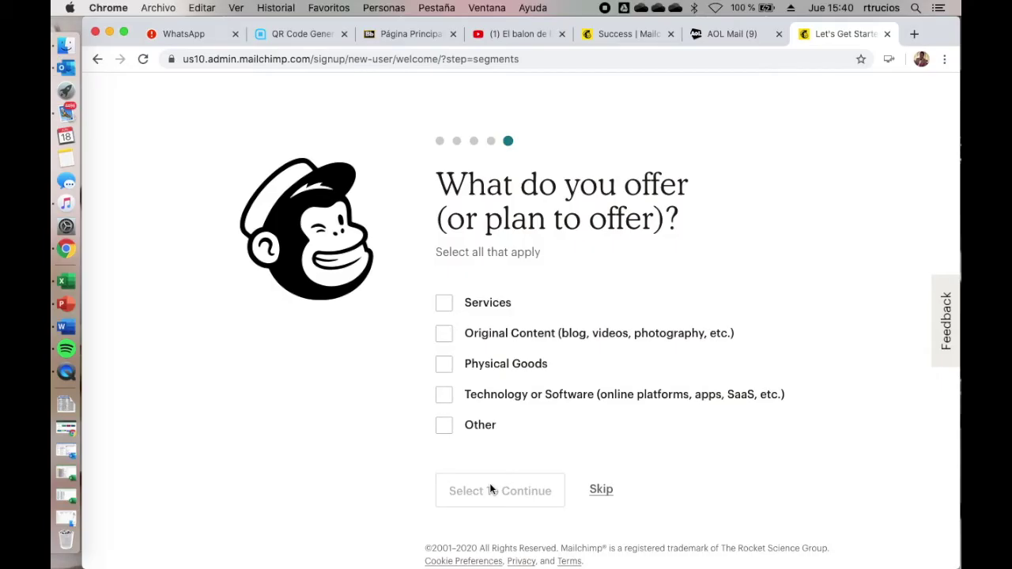
{"action": "left_click", "coordinate": [444, 336]}
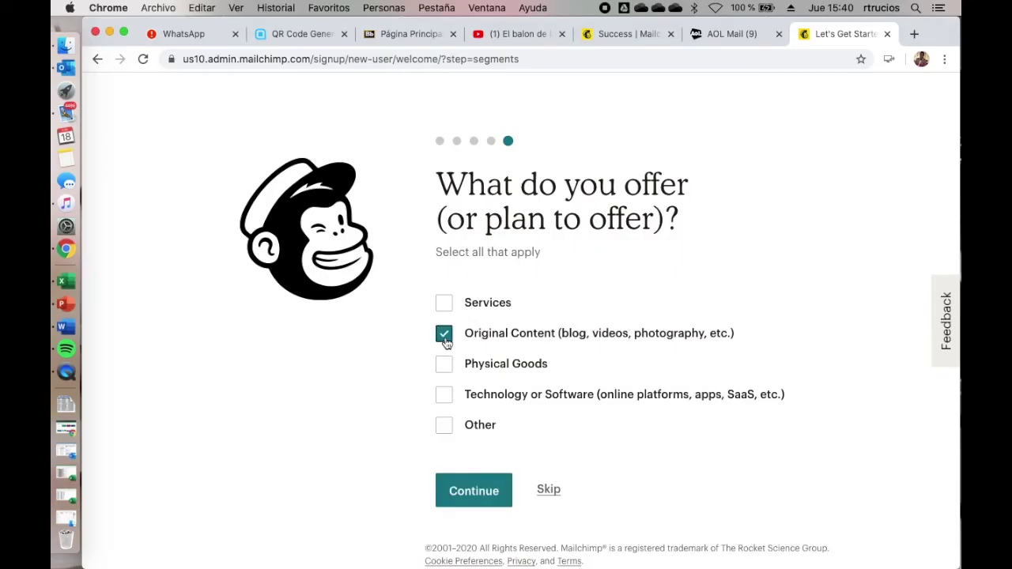
{"action": "left_click", "coordinate": [537, 489]}
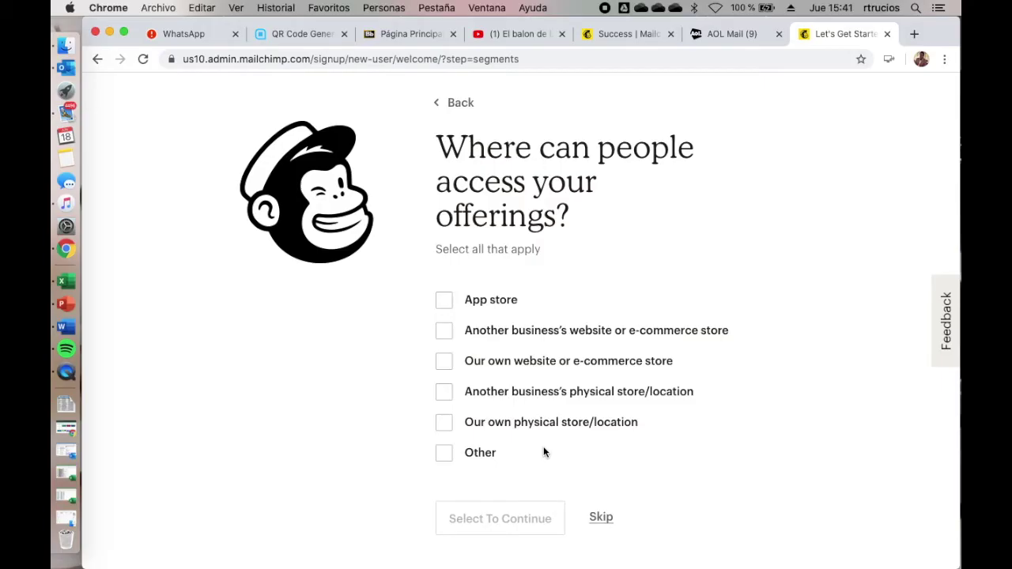
{"action": "left_click", "coordinate": [443, 330]}
{"action": "left_click", "coordinate": [473, 518]}
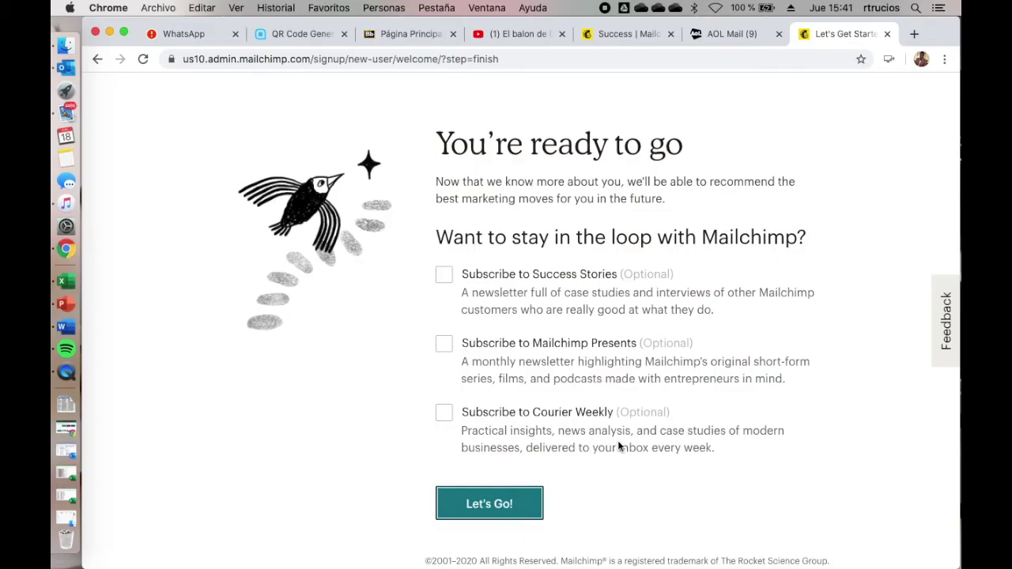
{"action": "left_click", "coordinate": [497, 511]}
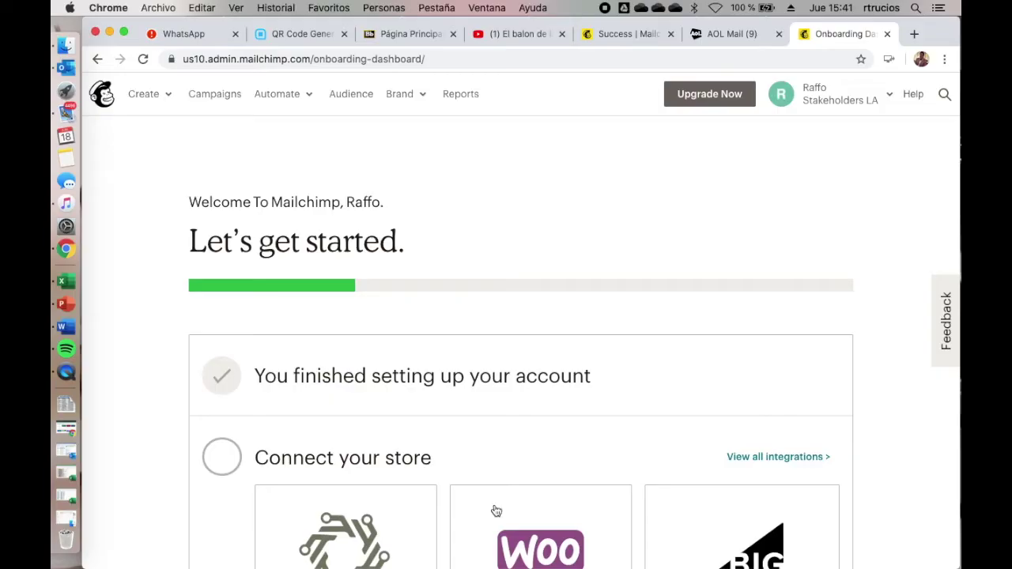
Step: Go to the Audience page and start Import Your Contacts
{"action": "left_click", "coordinate": [348, 95]}
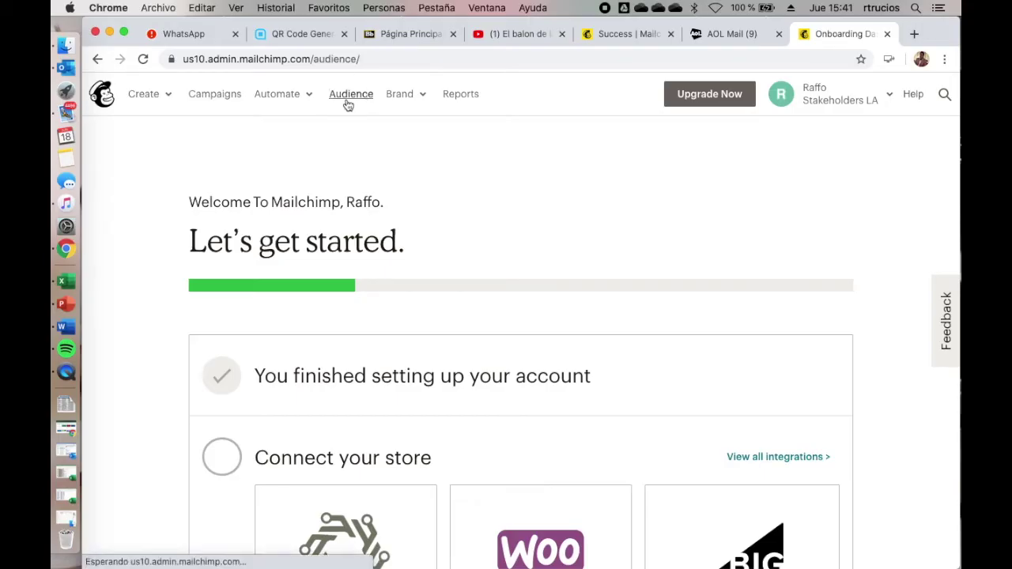
{"action": "scroll", "coordinate": [735, 308], "scroll_direction": "down", "scroll_amount": 5}
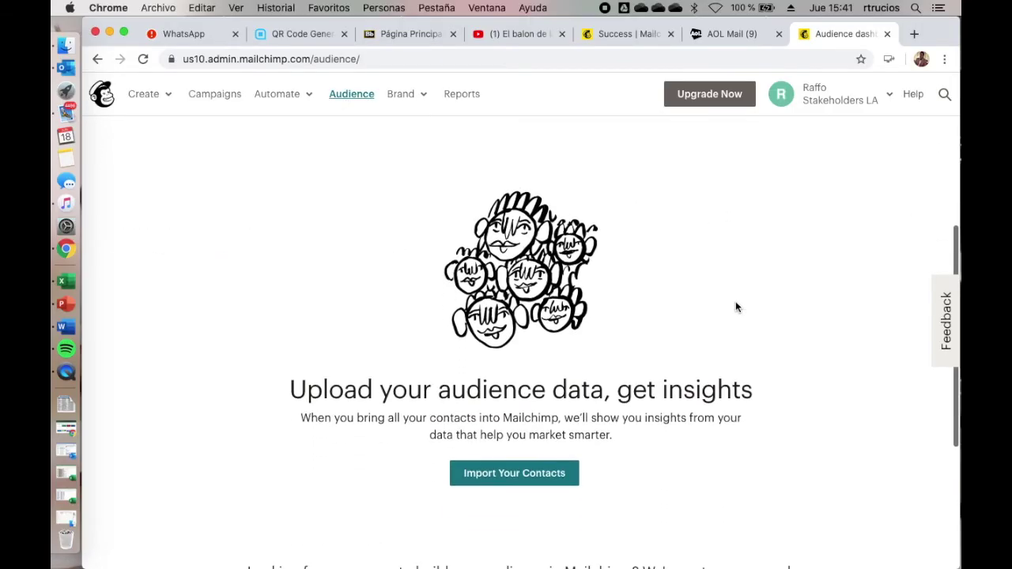
{"action": "left_click", "coordinate": [523, 477]}
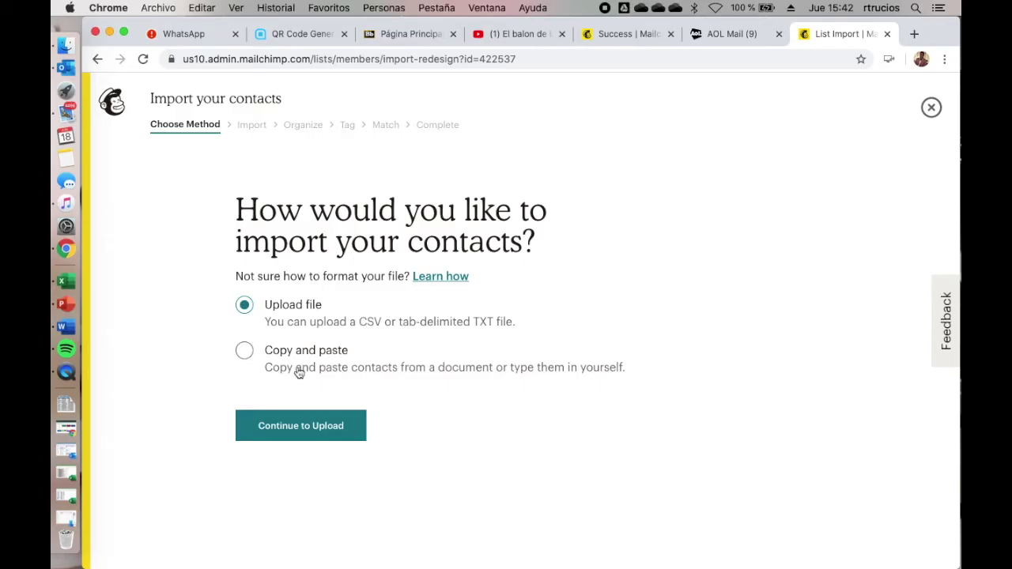
Step: Choose the copy-and-paste import method and copy the contact table from Excel
{"action": "left_click", "coordinate": [245, 351]}
{"action": "left_click", "coordinate": [272, 428]}
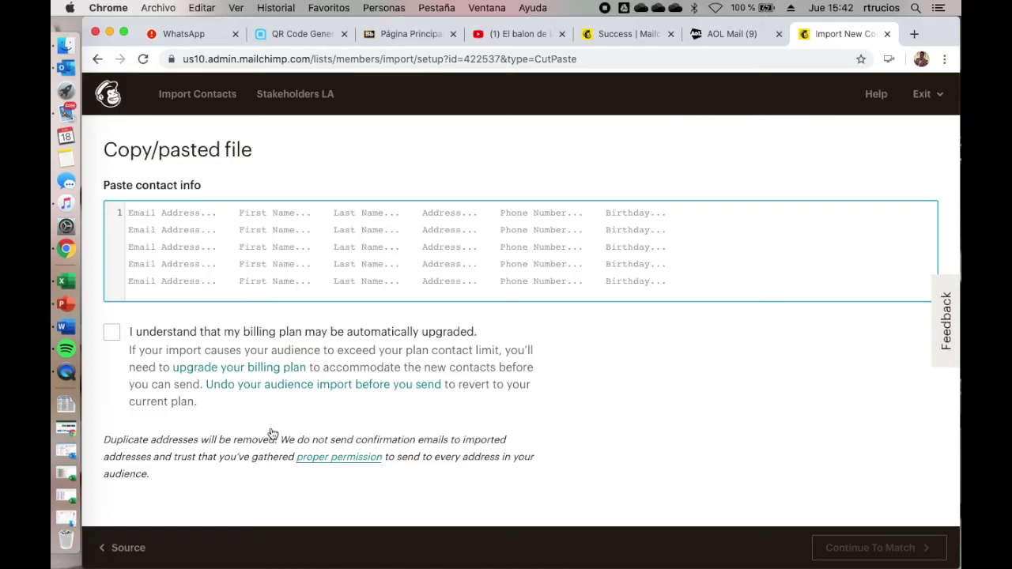
{"action": "key", "text": "super+Tab"}
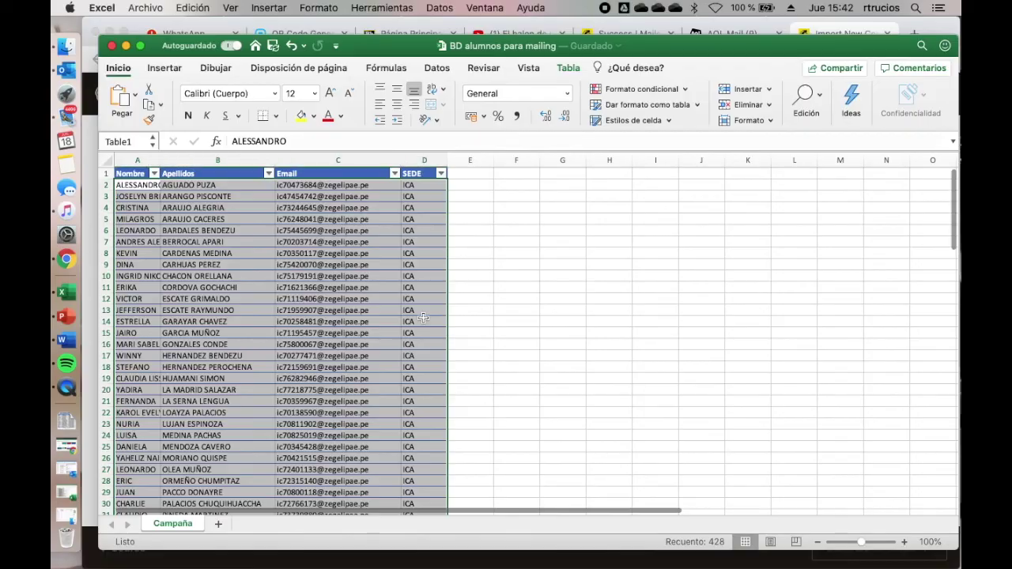
{"action": "key", "text": "super+c"}
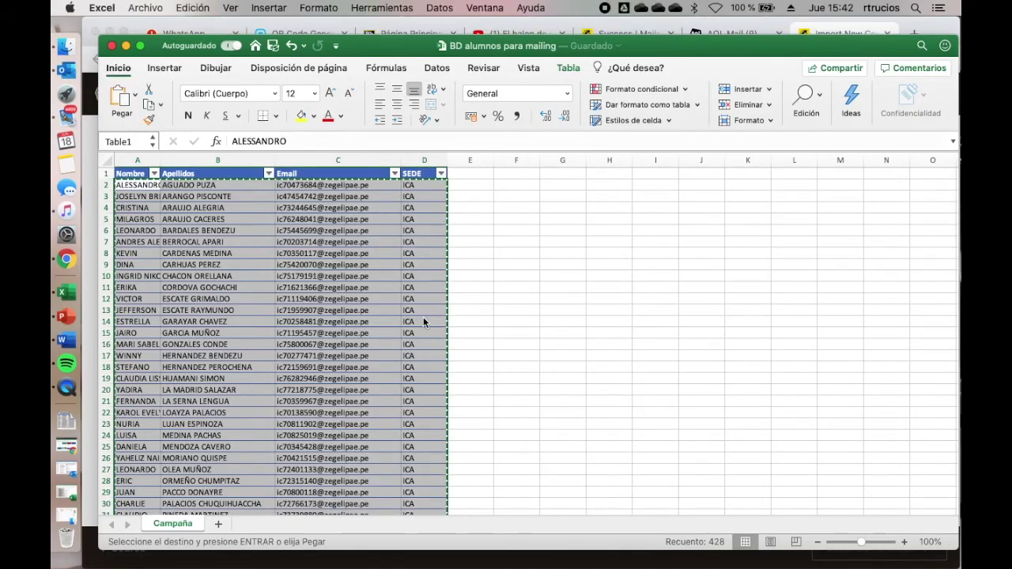
Step: Paste the 107 contacts into the import, acknowledge the billing notice, and continue to matching
{"action": "left_click", "coordinate": [820, 34]}
{"action": "left_click", "coordinate": [350, 237]}
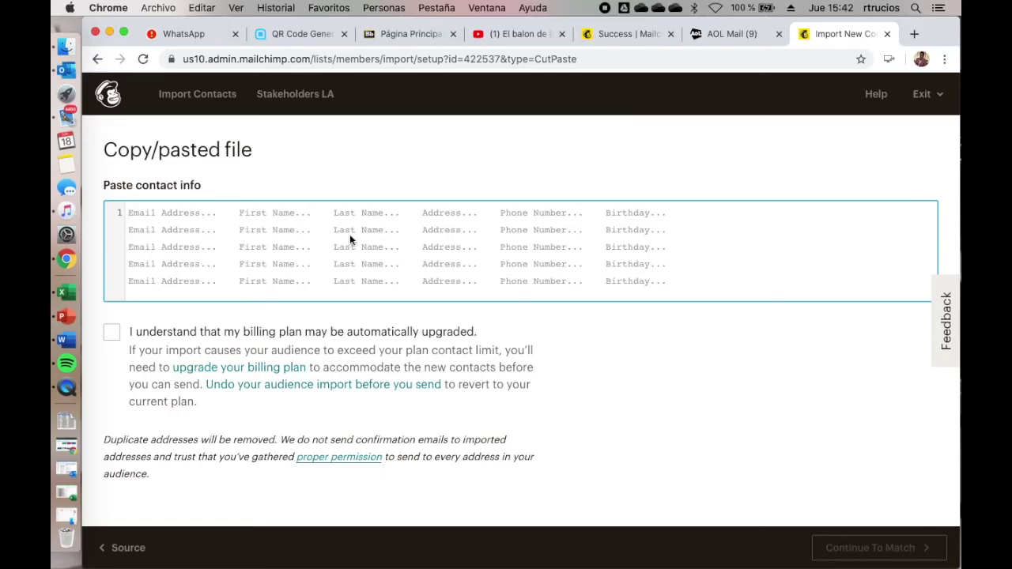
{"action": "key", "text": "super+v"}
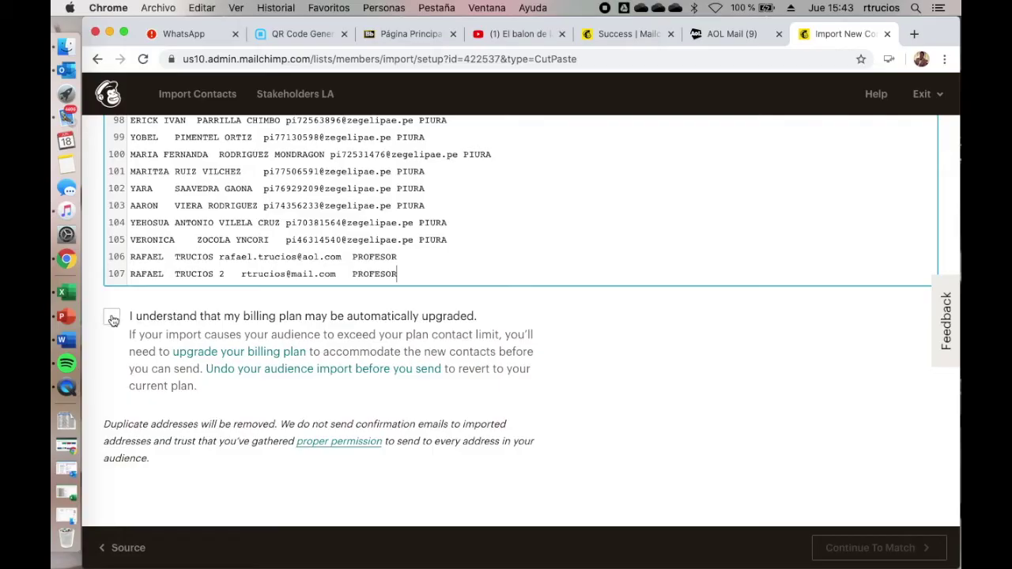
{"action": "left_click", "coordinate": [111, 317]}
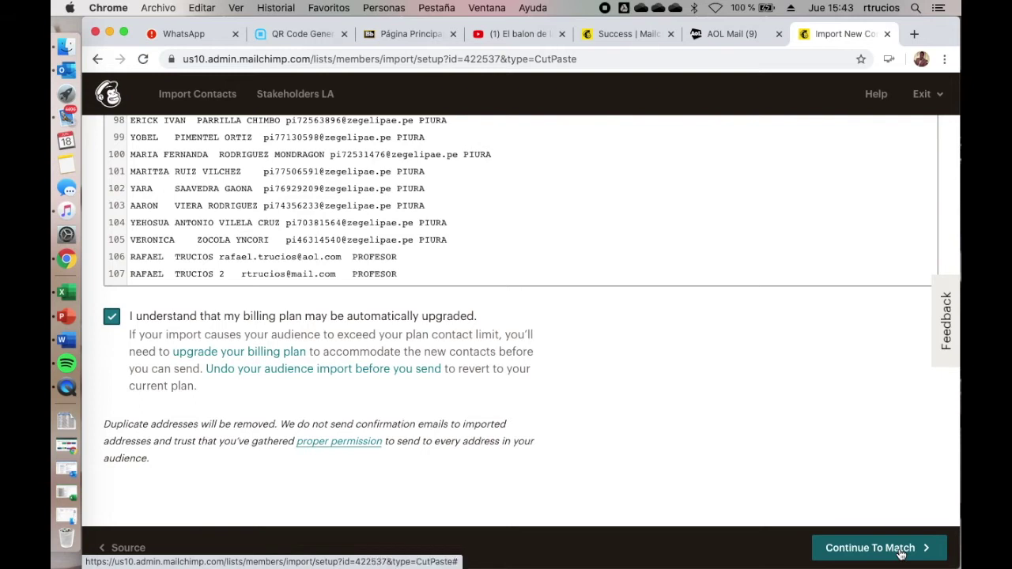
{"action": "left_click", "coordinate": [900, 555]}
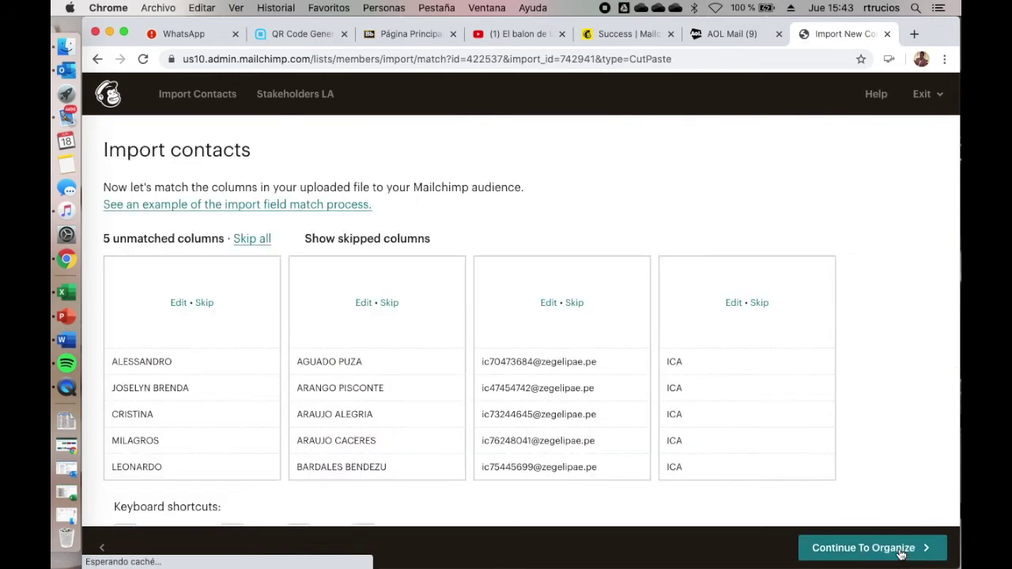
Step: Map the pasted columns to First Name, Last Name and Email Address
{"action": "left_click", "coordinate": [900, 552]}
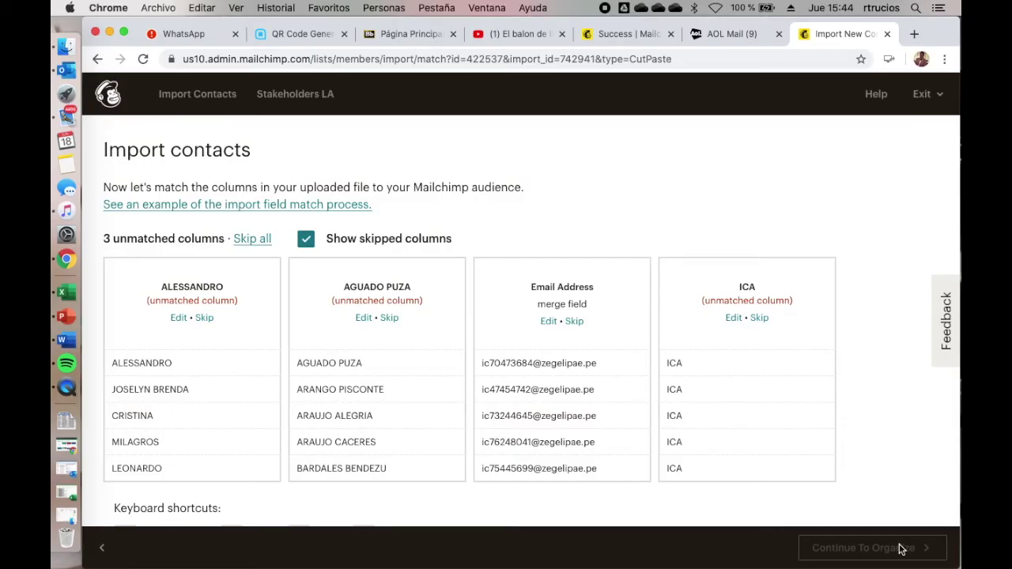
{"action": "left_click", "coordinate": [178, 319]}
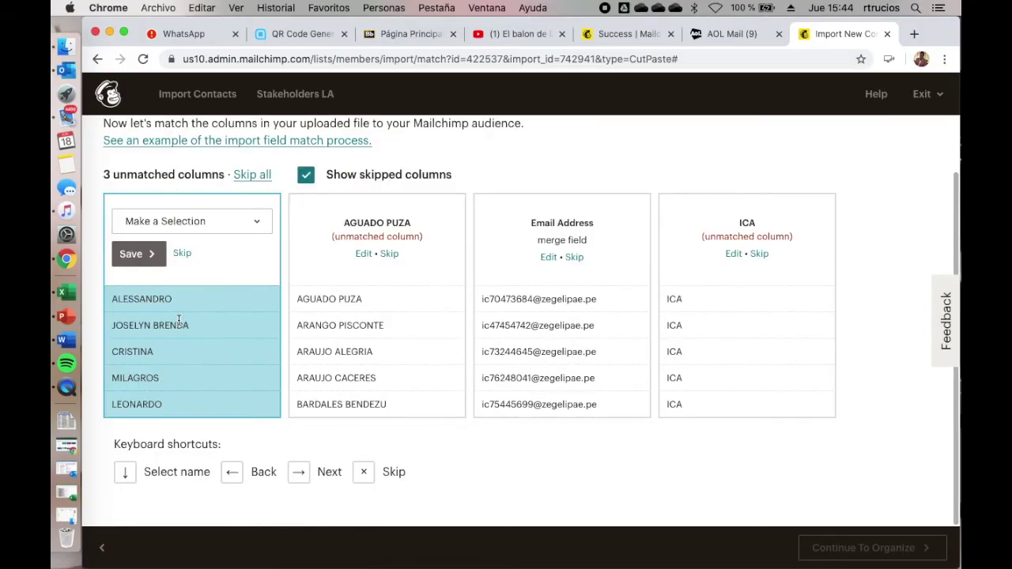
{"action": "left_click", "coordinate": [219, 221]}
{"action": "left_click", "coordinate": [203, 248]}
{"action": "left_click", "coordinate": [141, 263]}
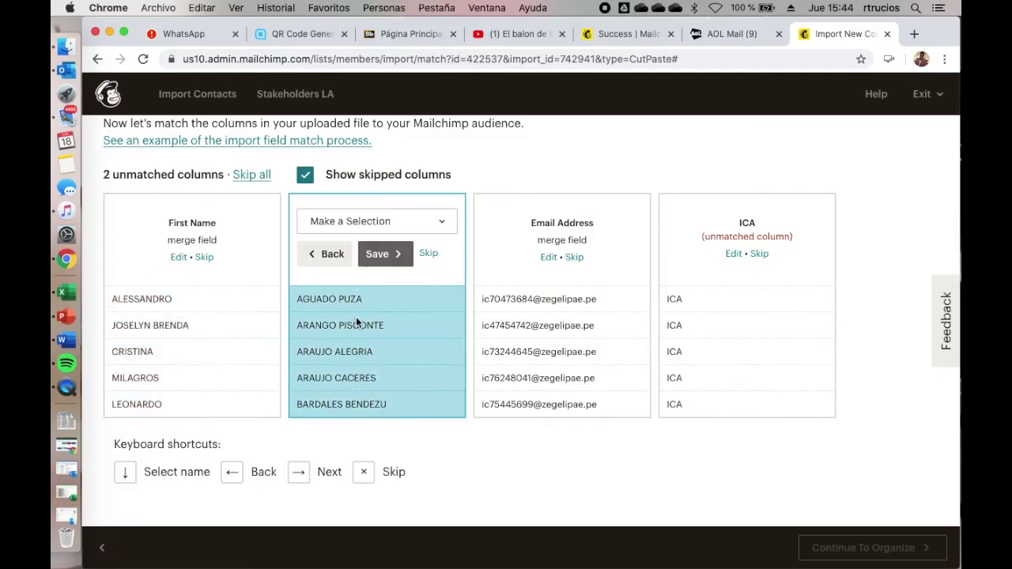
{"action": "left_click", "coordinate": [414, 222]}
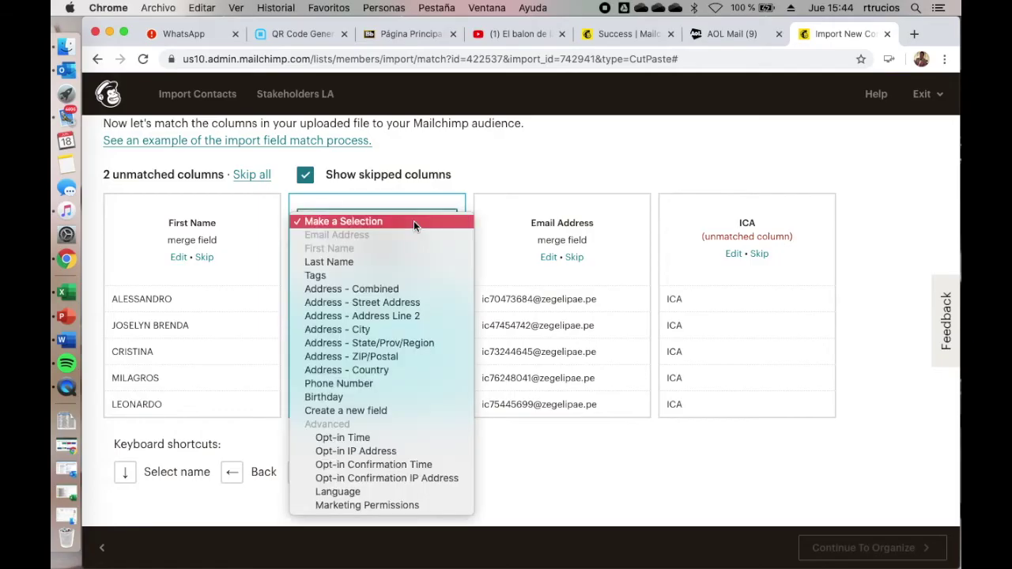
{"action": "left_click", "coordinate": [366, 261]}
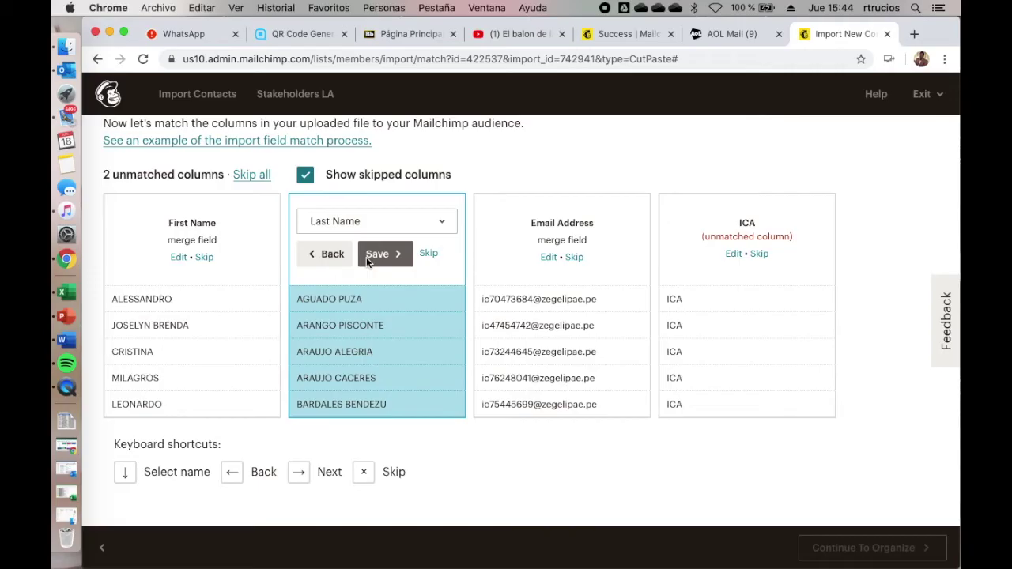
{"action": "left_click", "coordinate": [368, 254]}
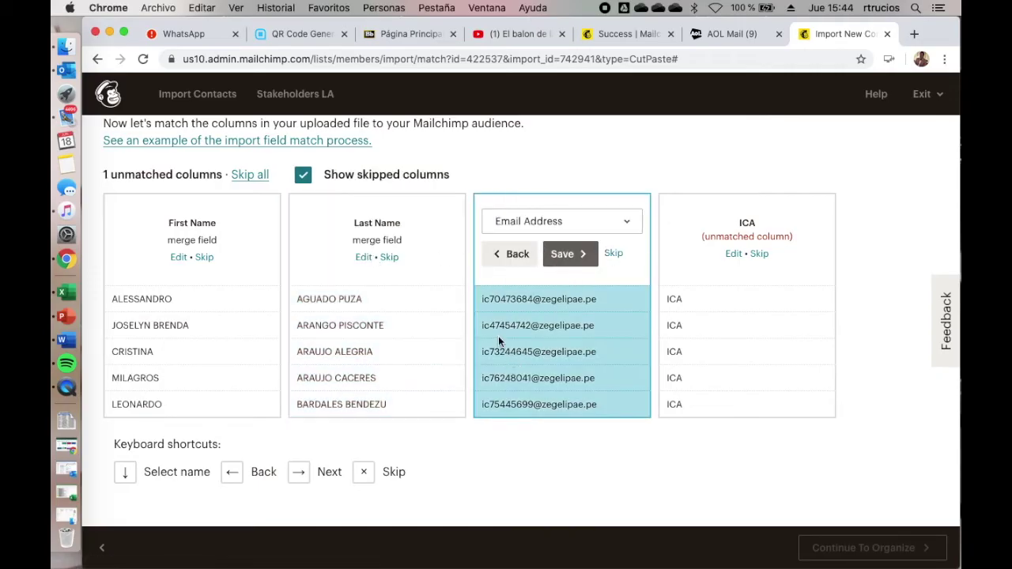
{"action": "left_click", "coordinate": [567, 257]}
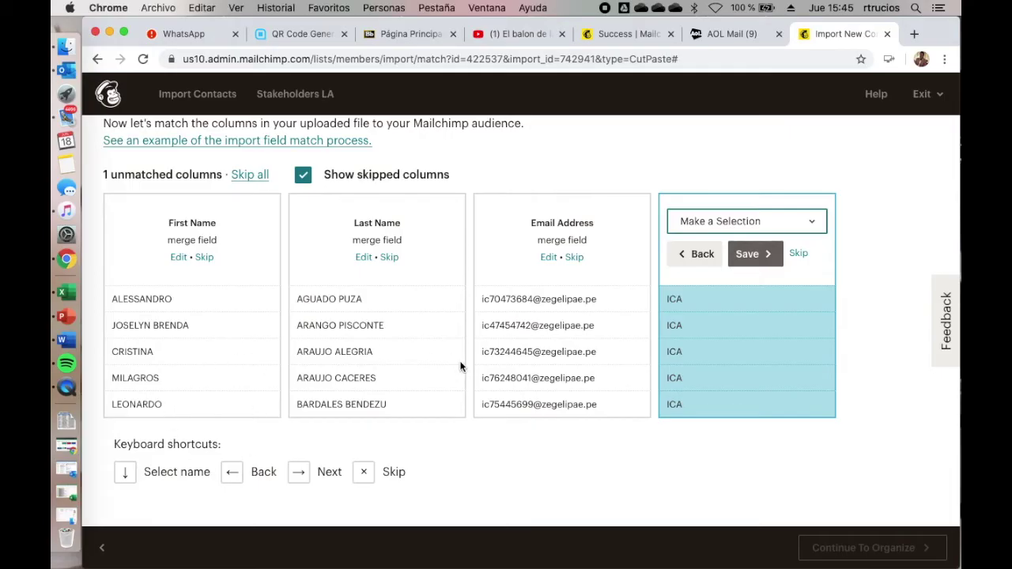
Step: Create a new field 'Sede' for the ICA column and proceed to organizing contacts
{"action": "left_click", "coordinate": [813, 220]}
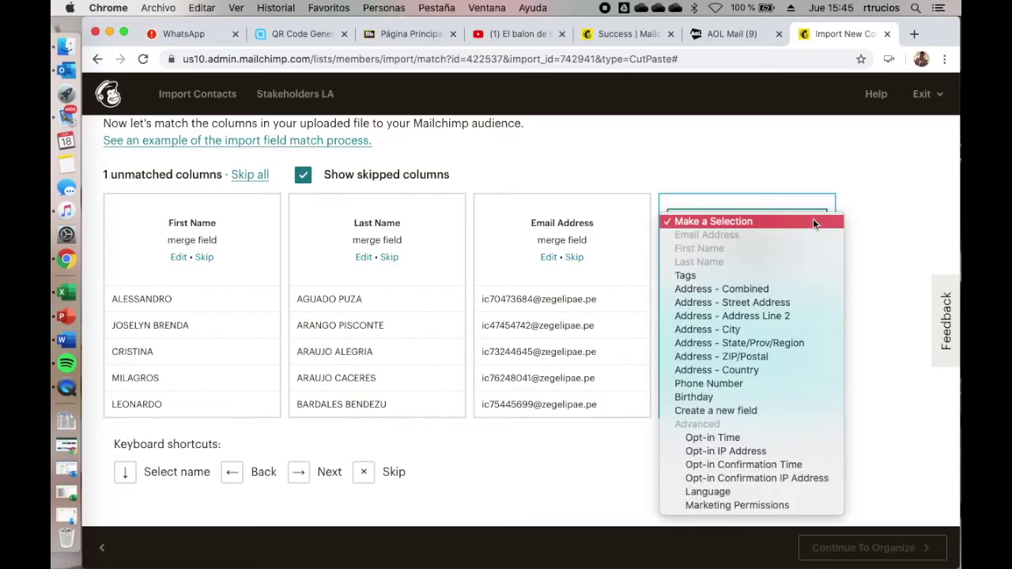
{"action": "left_click", "coordinate": [772, 409]}
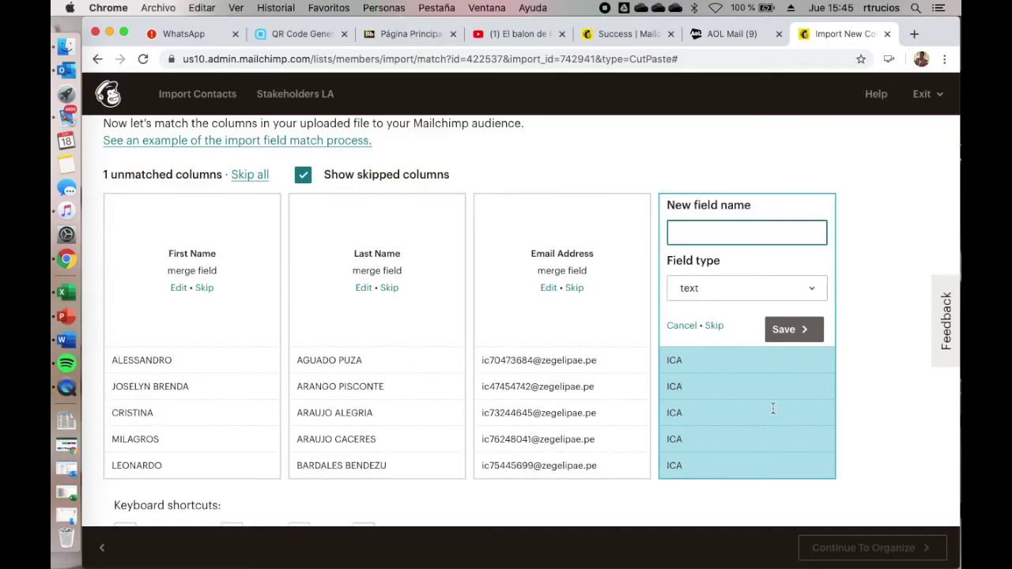
{"action": "type", "text": "Sede"}
{"action": "left_click", "coordinate": [791, 330]}
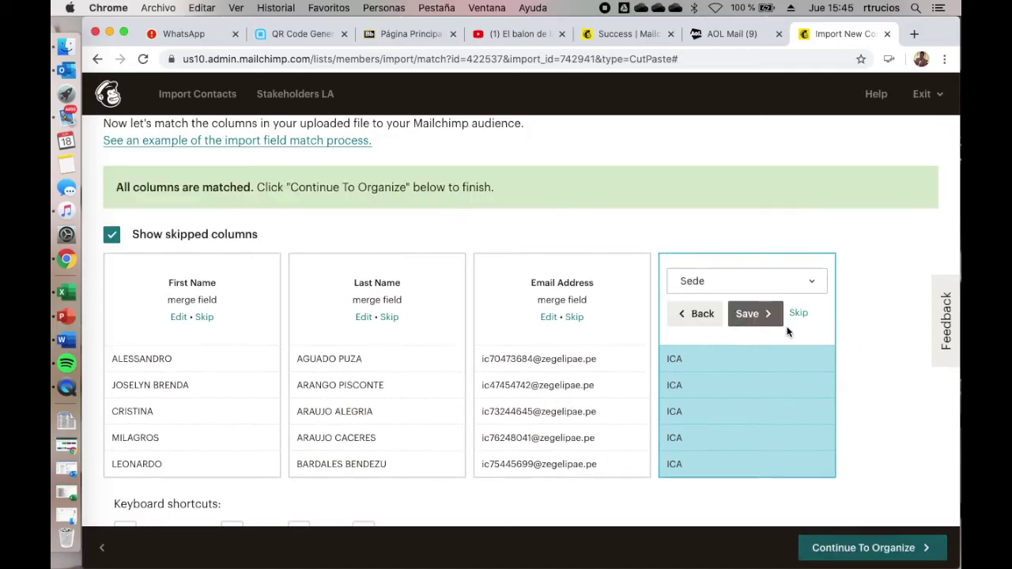
{"action": "left_click", "coordinate": [865, 554]}
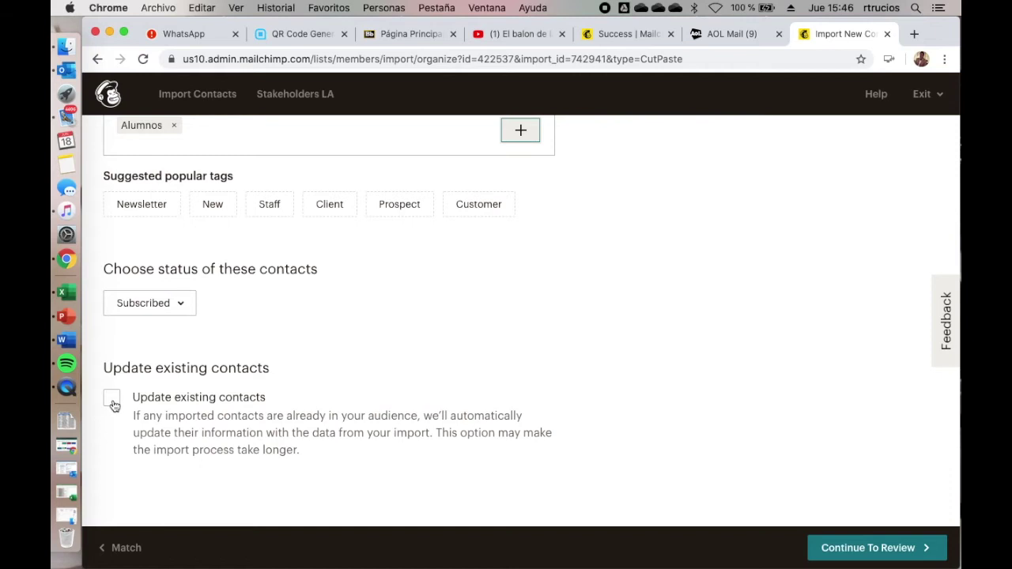
Step: Import the contacts with Update existing contacts enabled after reviewing the summary
{"action": "left_click", "coordinate": [111, 399]}
{"action": "left_click", "coordinate": [884, 554]}
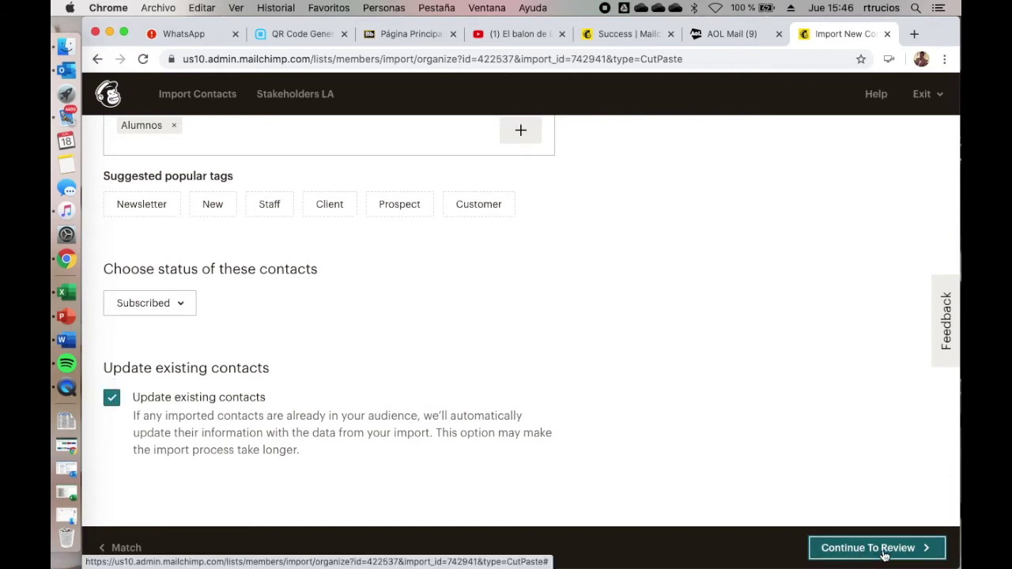
{"action": "scroll", "coordinate": [690, 419], "scroll_direction": "down", "scroll_amount": 4}
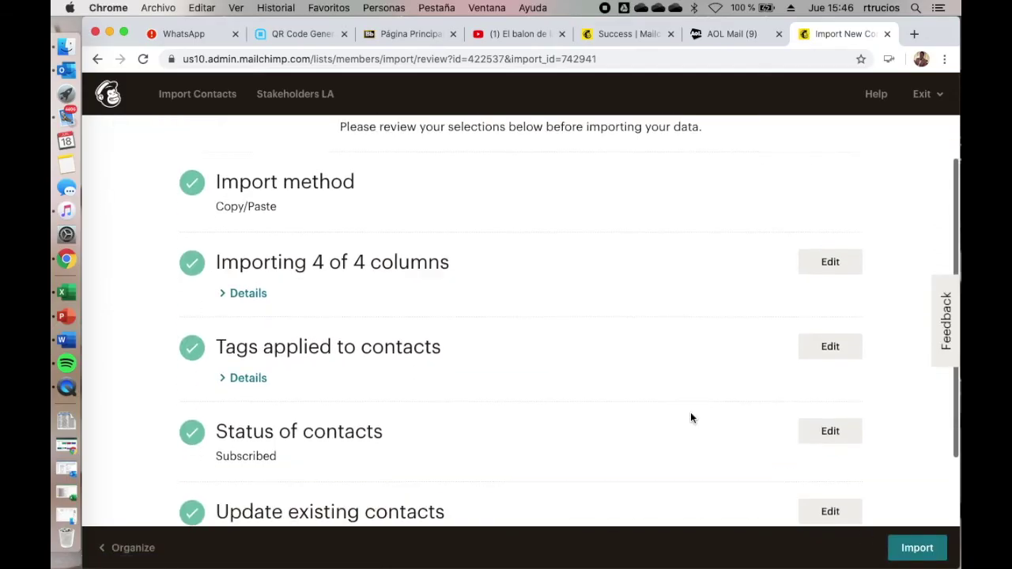
{"action": "scroll", "coordinate": [690, 419], "scroll_direction": "up", "scroll_amount": 4}
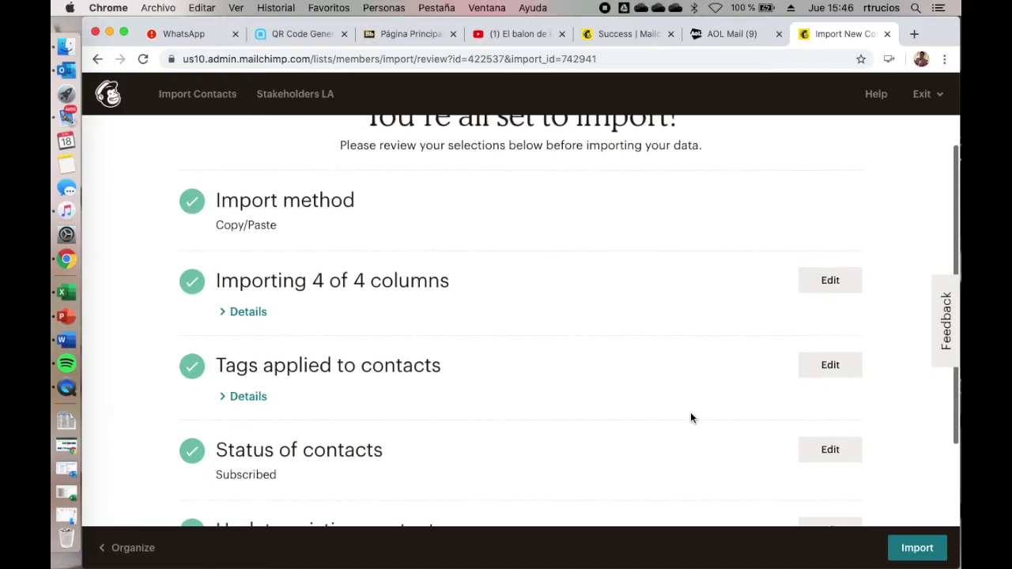
{"action": "scroll", "coordinate": [690, 418], "scroll_direction": "down", "scroll_amount": 3}
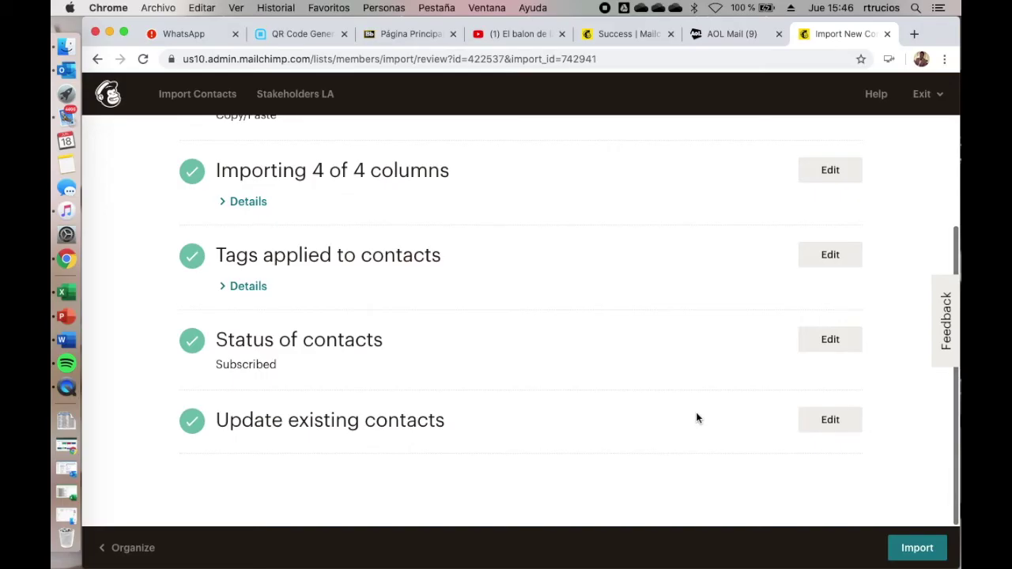
{"action": "left_click", "coordinate": [917, 548]}
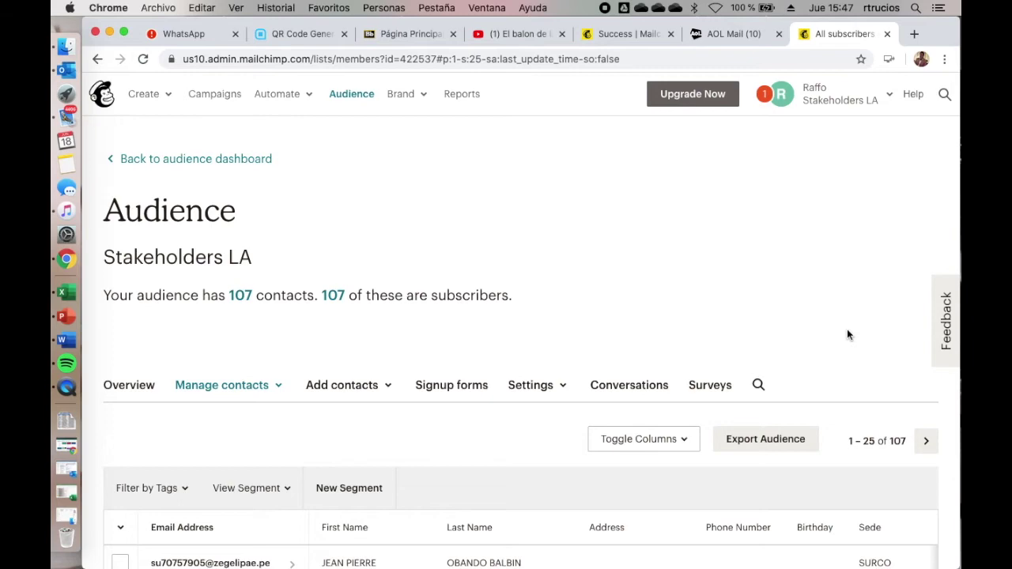
Step: Read the 'Mailchimp audience import complete' email in AOL Mail confirming 107 imported contacts
{"action": "left_click", "coordinate": [719, 33]}
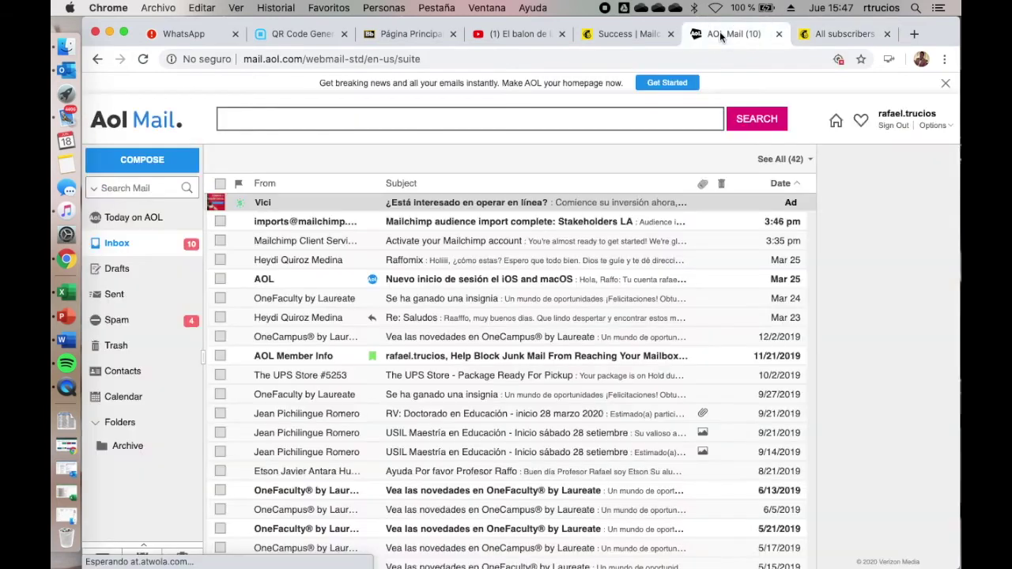
{"action": "left_click", "coordinate": [467, 225]}
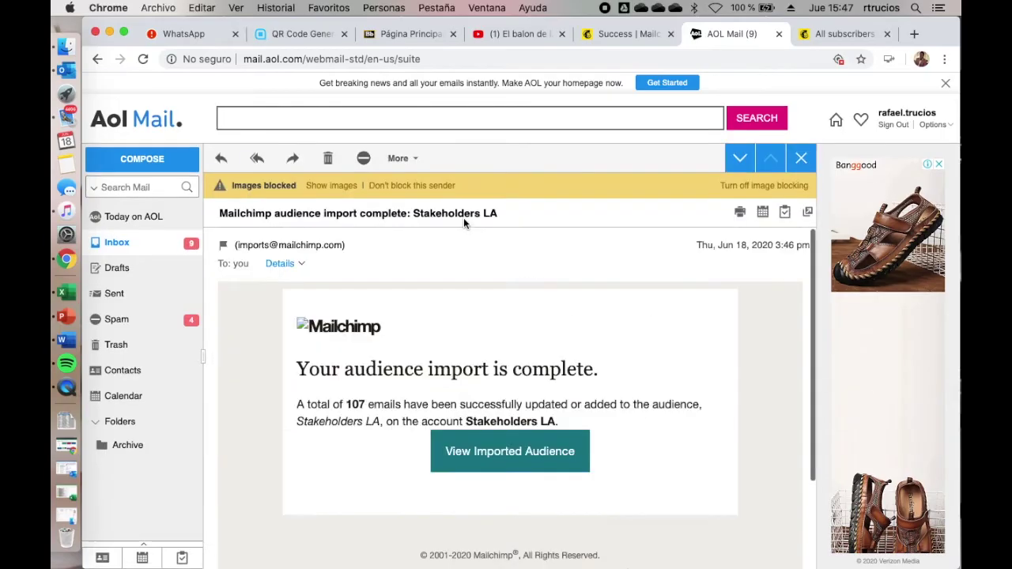
{"action": "scroll", "coordinate": [589, 407], "scroll_direction": "down", "scroll_amount": 3}
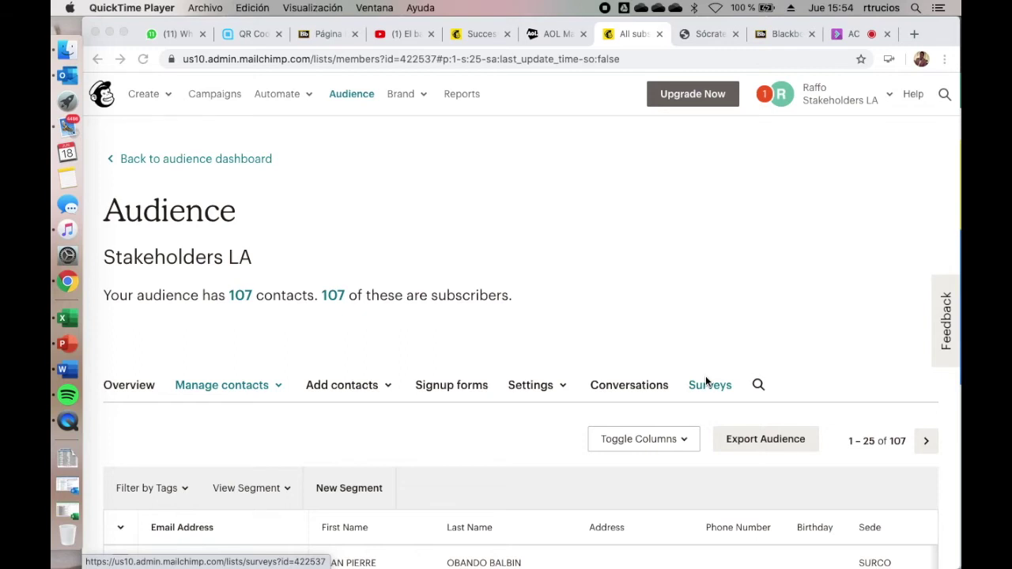
Step: From the Campaigns page, start a new campaign to reveal the campaign-type choices
{"action": "left_click", "coordinate": [210, 95]}
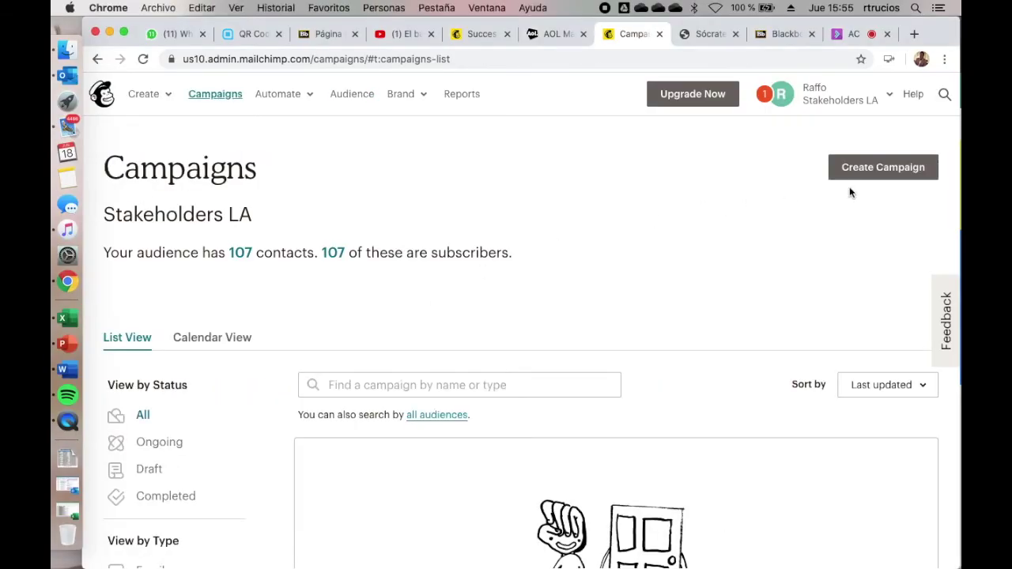
{"action": "left_click", "coordinate": [870, 175]}
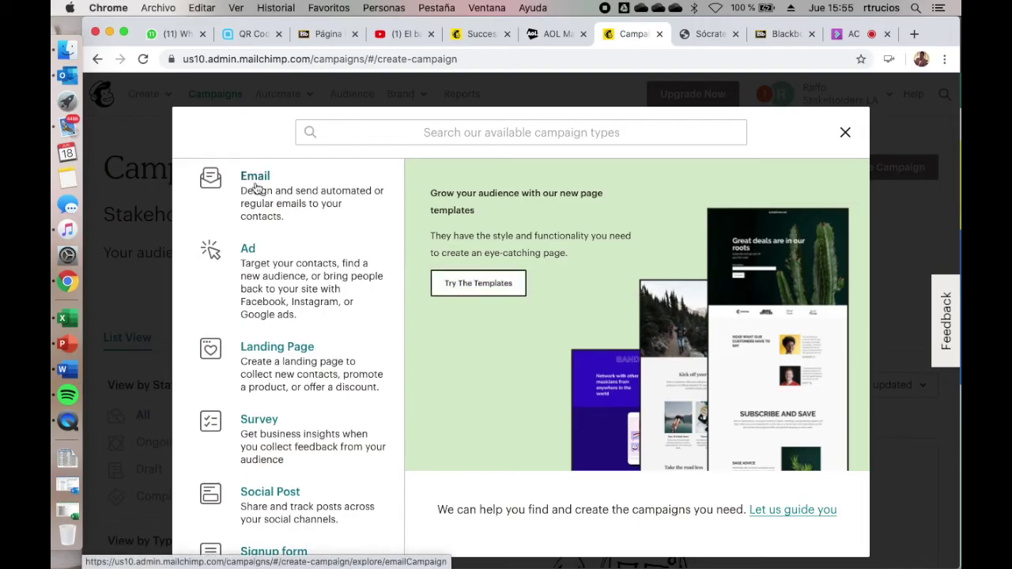
Step: Create an Email campaign named 'Prueba de correos plan comercial'
{"action": "left_click", "coordinate": [257, 188]}
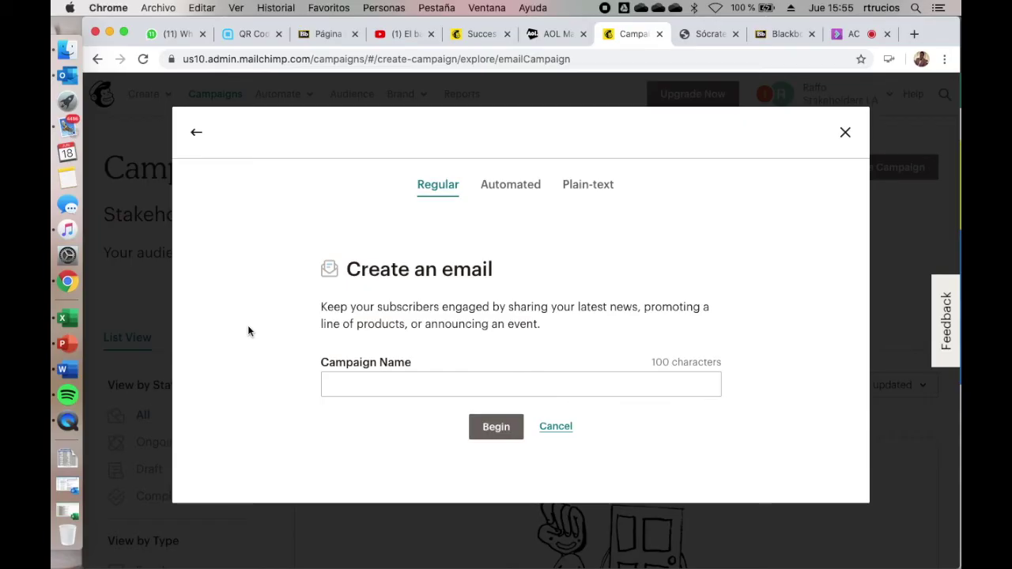
{"action": "left_click", "coordinate": [380, 385]}
{"action": "type", "text": "Prueba de correos plan comercial"}
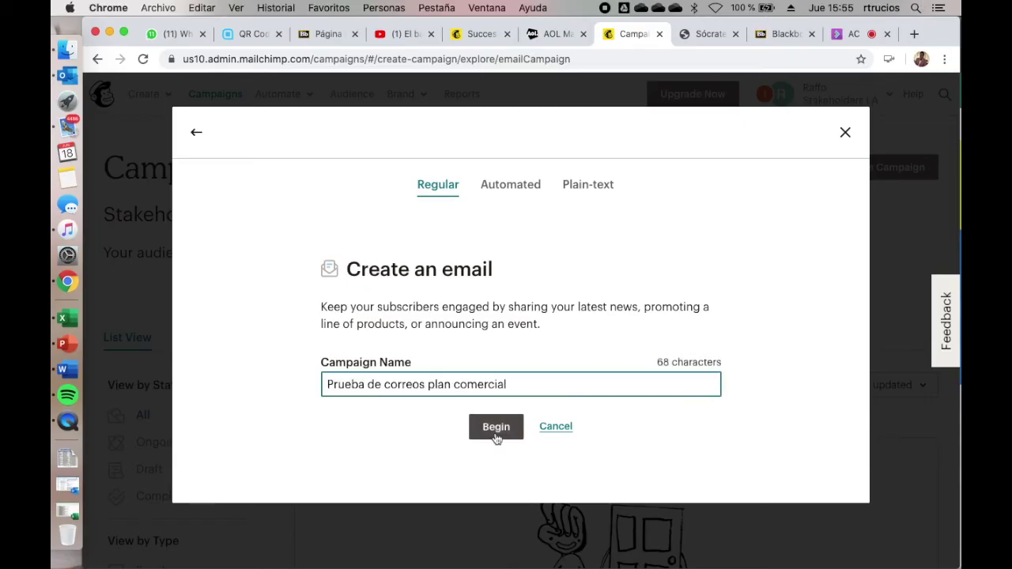
{"action": "left_click", "coordinate": [496, 428]}
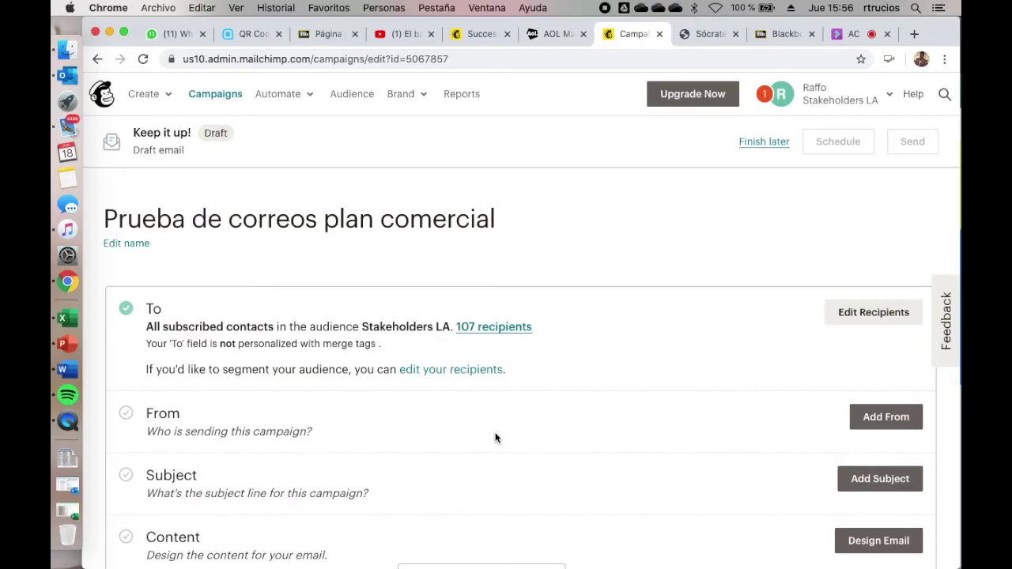
Step: Add the sender's surname to the From name and save the sender details
{"action": "scroll", "coordinate": [491, 415], "scroll_direction": "down", "scroll_amount": 1}
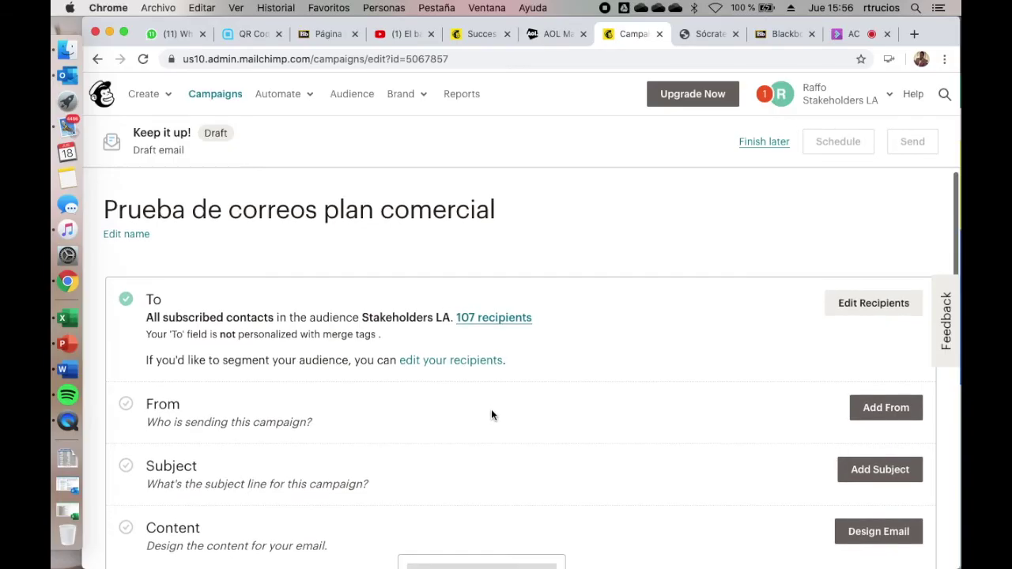
{"action": "left_click", "coordinate": [895, 409]}
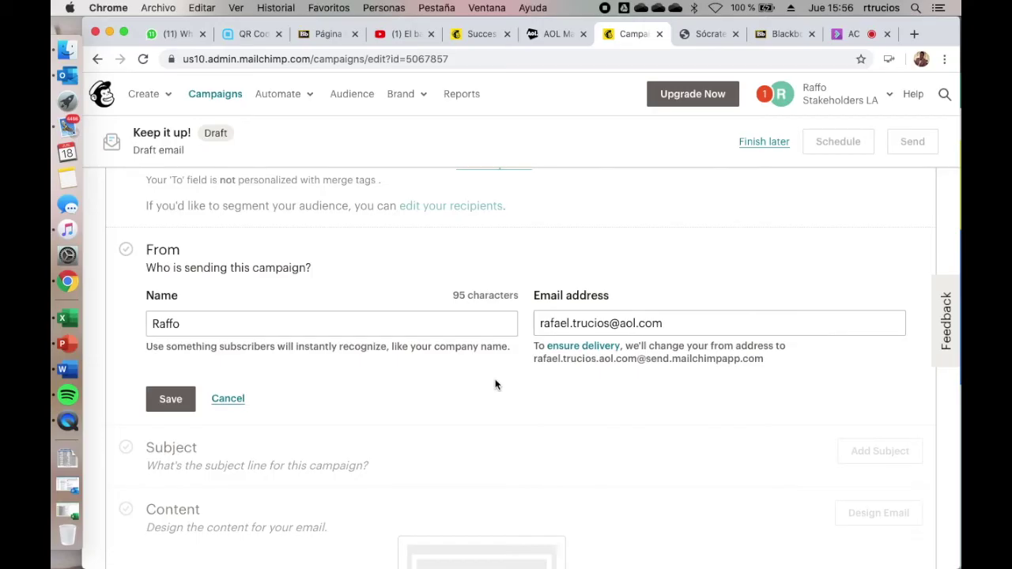
{"action": "left_click", "coordinate": [332, 332]}
{"action": "type", "text": "Trucios"}
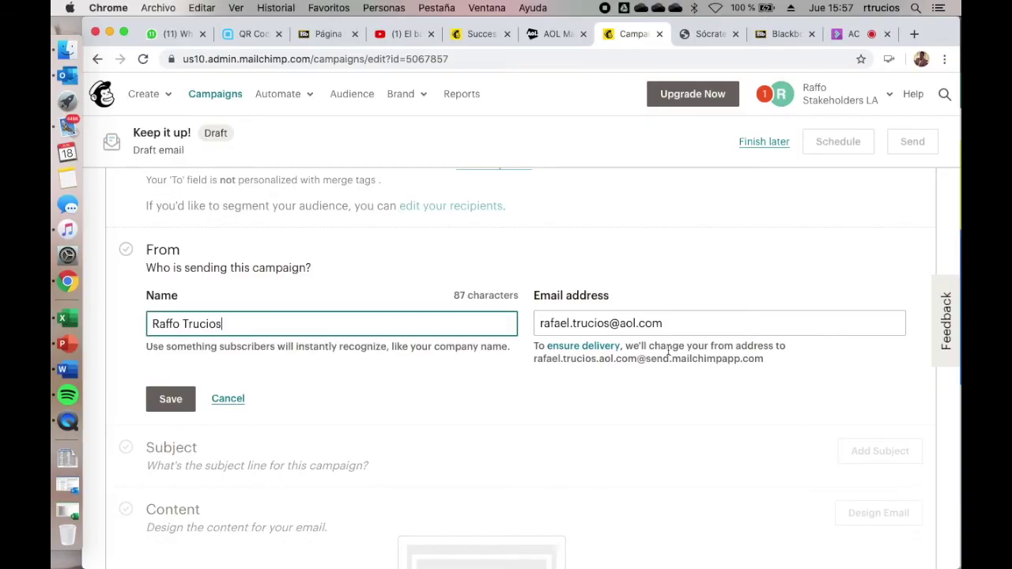
{"action": "left_click", "coordinate": [167, 408]}
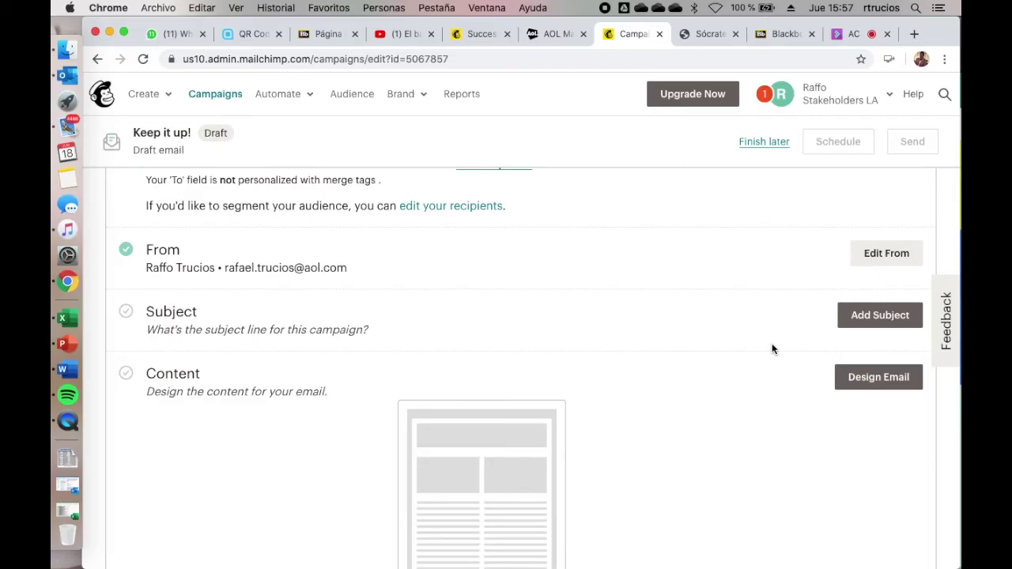
Step: Set and save the subject line 'Envio de links de ayuda - Plan Comercial'
{"action": "left_click", "coordinate": [885, 326]}
{"action": "left_click", "coordinate": [298, 402]}
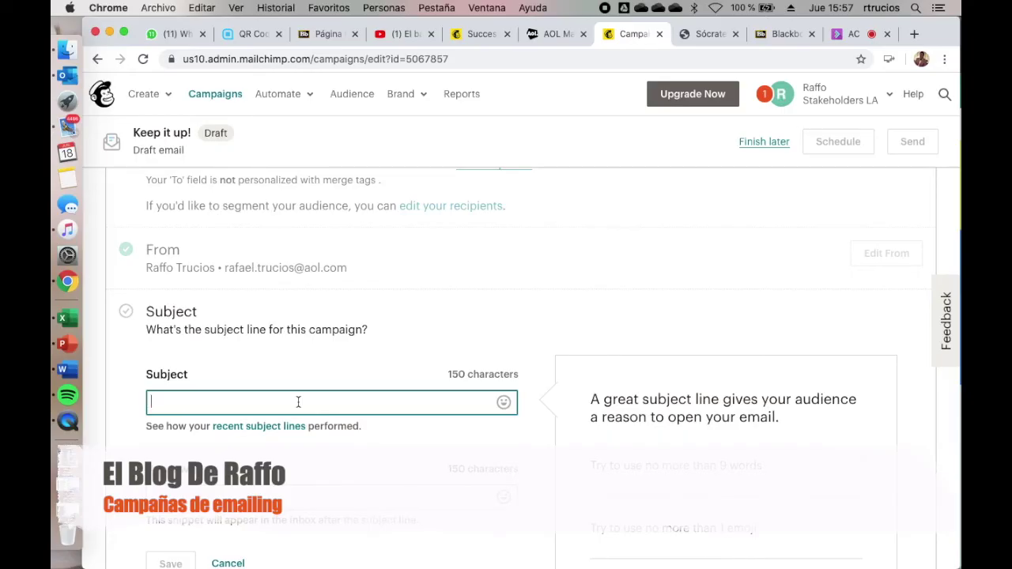
{"action": "type", "text": "Envio de links de ayuda - "}
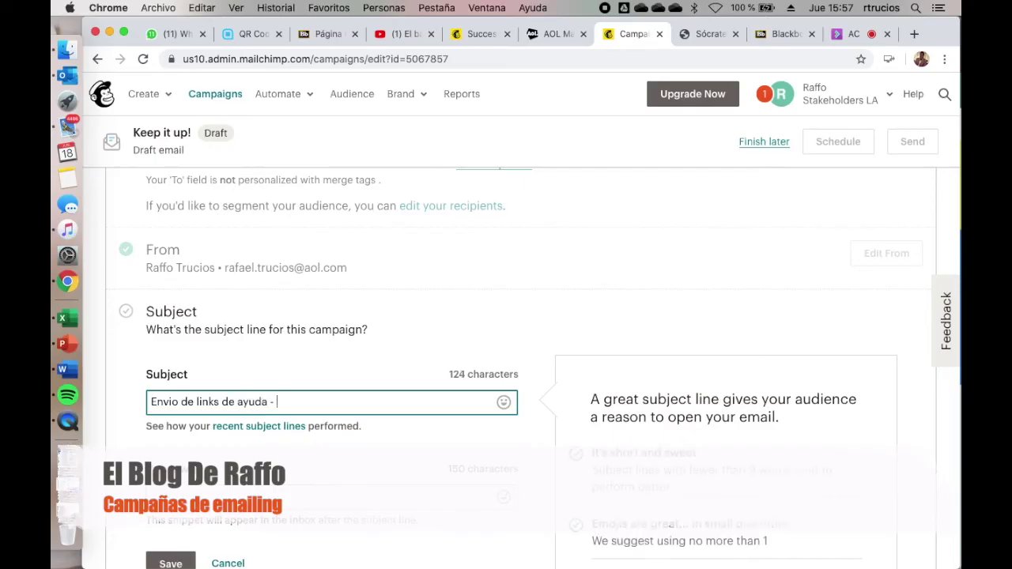
{"action": "type", "text": "Plan Comercial"}
{"action": "scroll", "coordinate": [170, 388], "scroll_direction": "down", "scroll_amount": 5}
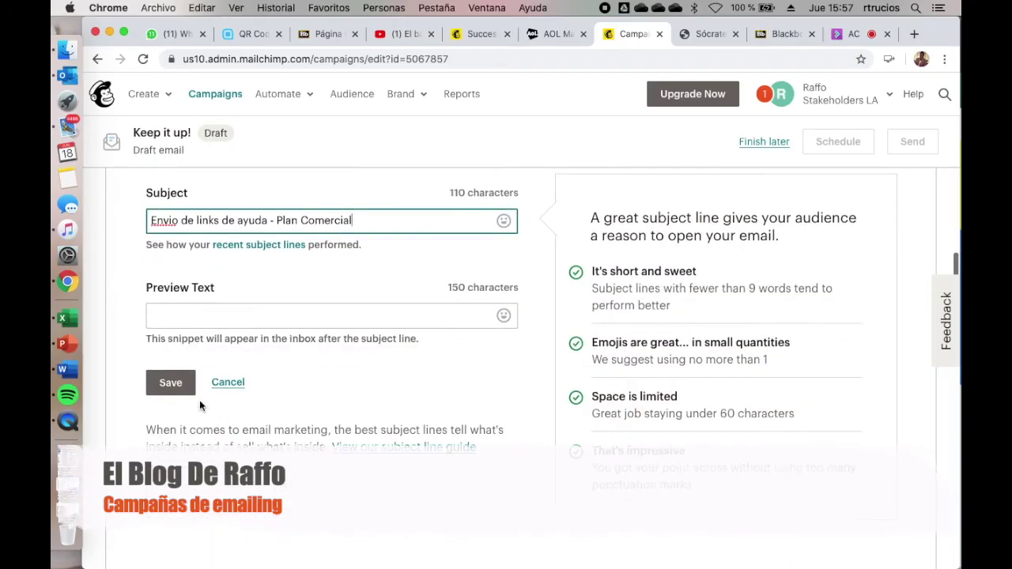
{"action": "left_click", "coordinate": [170, 384]}
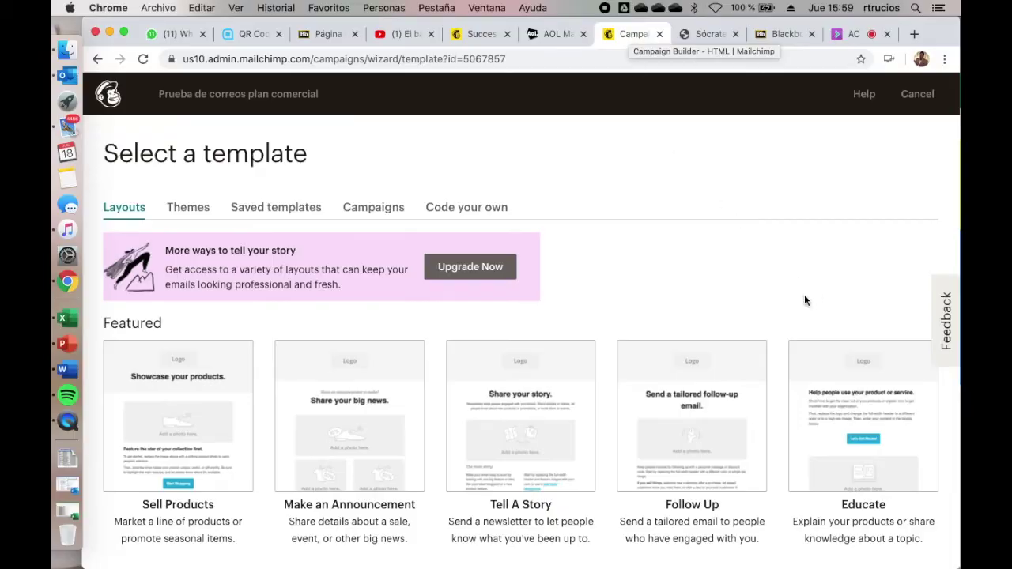
Step: Pick the Postcard theme from the Themes templates as the email's design
{"action": "scroll", "coordinate": [696, 399], "scroll_direction": "down", "scroll_amount": 5}
{"action": "scroll", "coordinate": [696, 400], "scroll_direction": "down", "scroll_amount": 3}
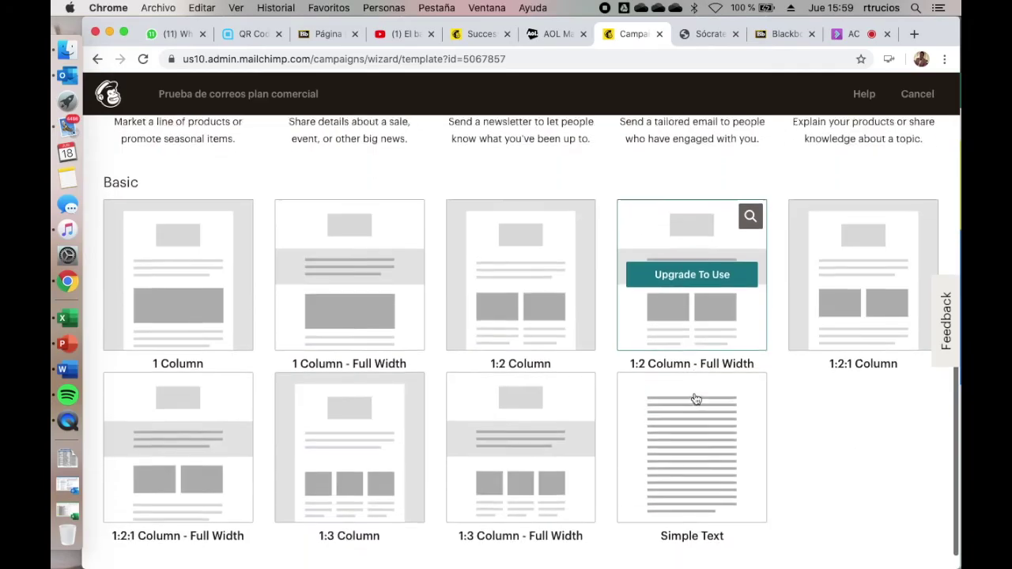
{"action": "scroll", "coordinate": [696, 400], "scroll_direction": "up", "scroll_amount": 2}
{"action": "scroll", "coordinate": [696, 399], "scroll_direction": "up", "scroll_amount": 8}
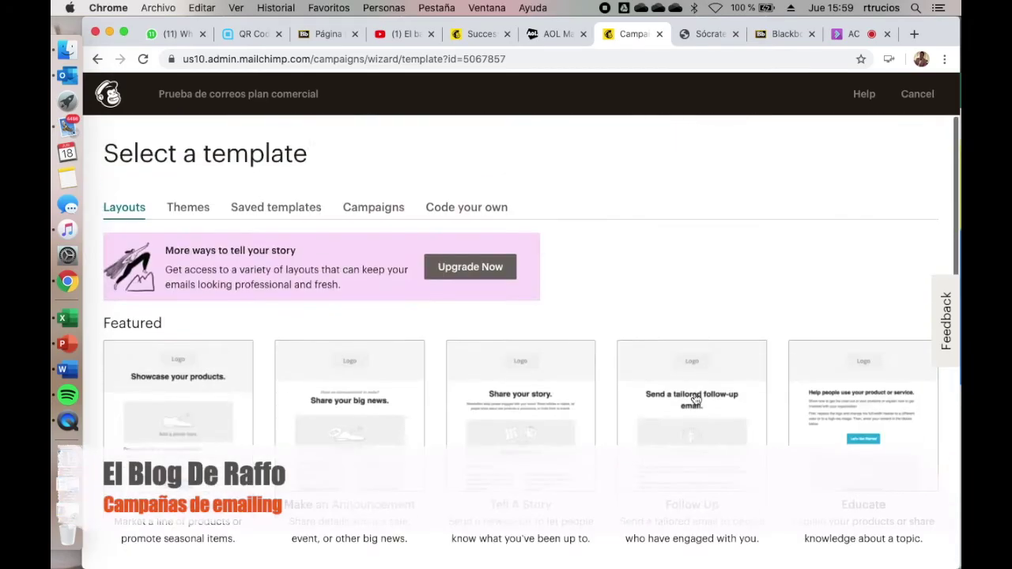
{"action": "left_click", "coordinate": [184, 208]}
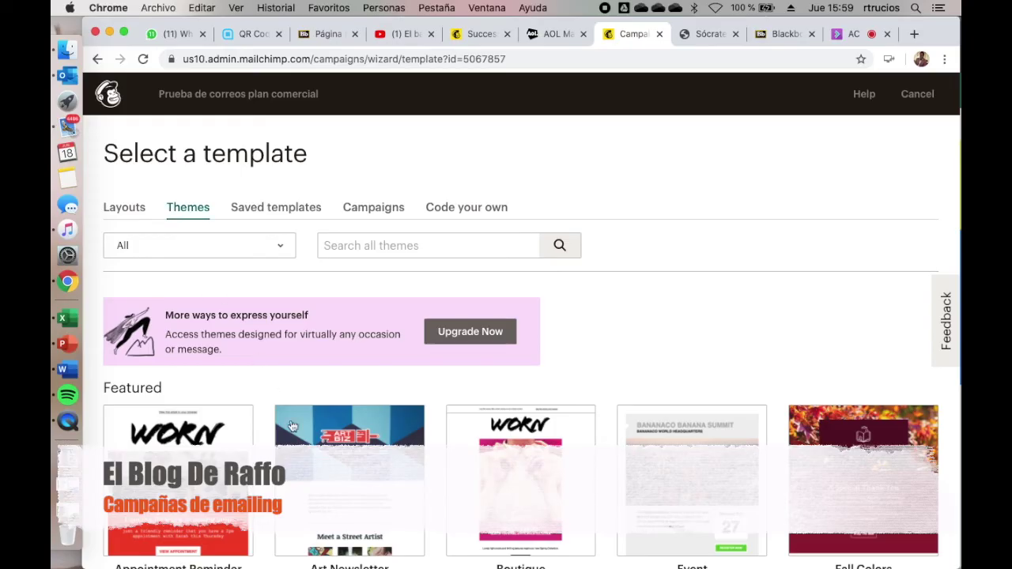
{"action": "scroll", "coordinate": [301, 401], "scroll_direction": "down", "scroll_amount": 10}
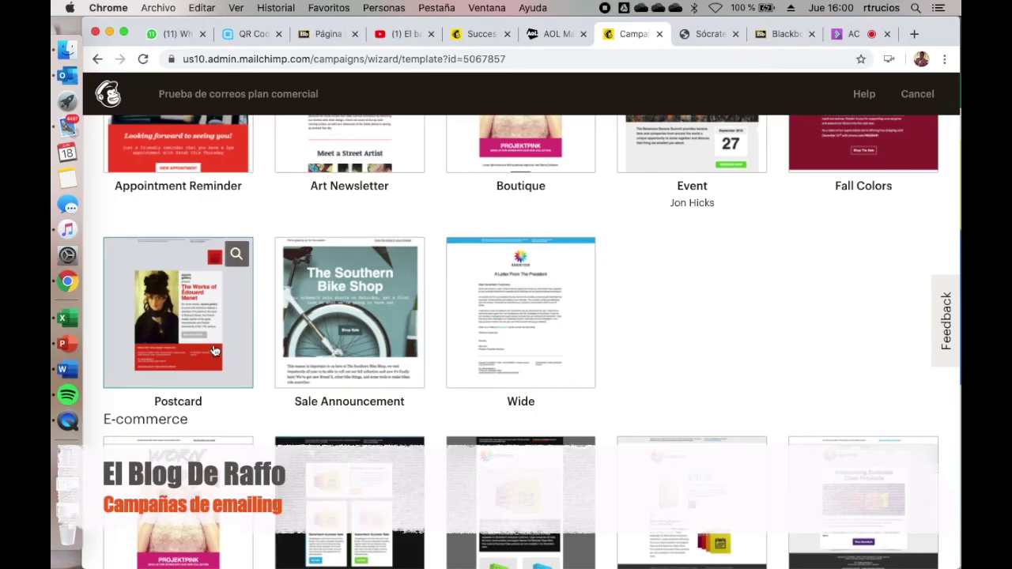
{"action": "scroll", "coordinate": [178, 317], "scroll_direction": "up", "scroll_amount": 3}
{"action": "mouse_move", "coordinate": [177, 437]}
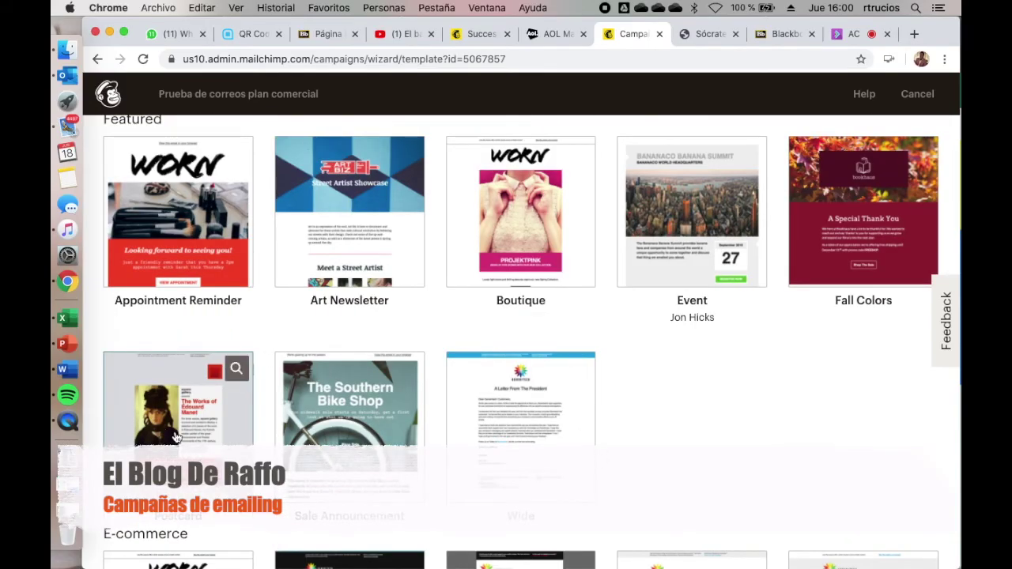
{"action": "left_click", "coordinate": [176, 437]}
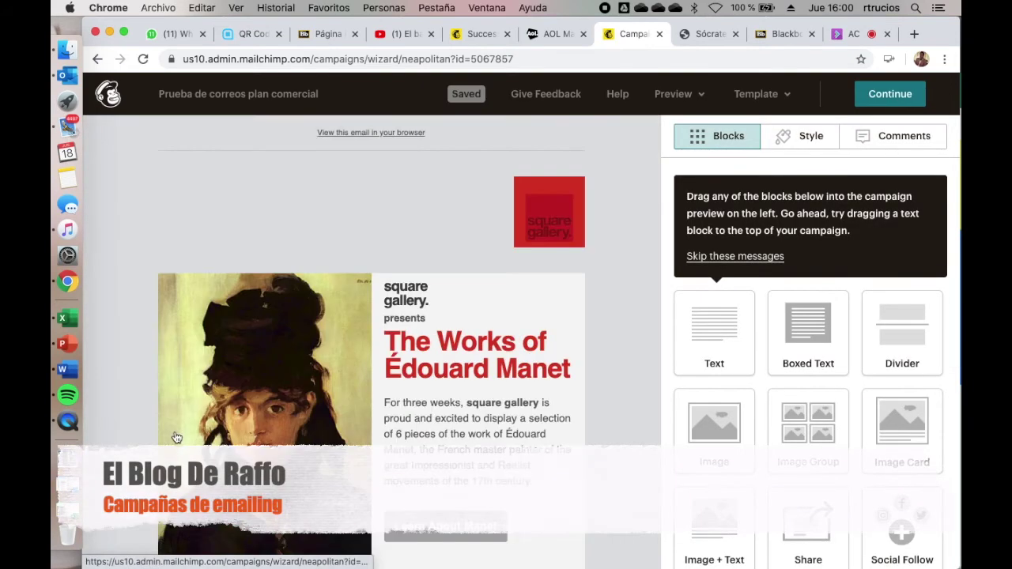
Step: Change the Postcard headline to 'Envio de links de apoyo'
{"action": "scroll", "coordinate": [593, 348], "scroll_direction": "down", "scroll_amount": 1}
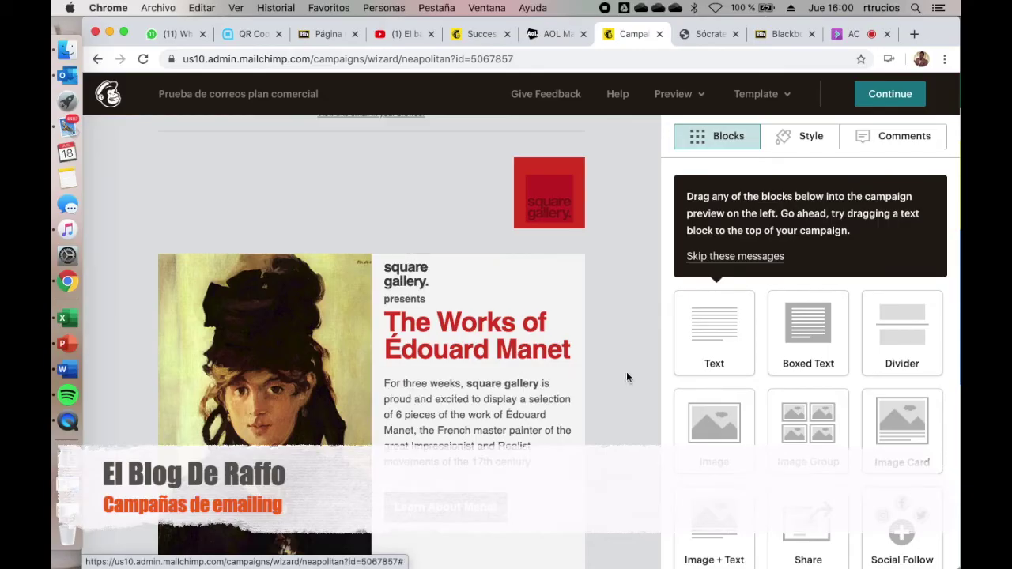
{"action": "mouse_move", "coordinate": [585, 276]}
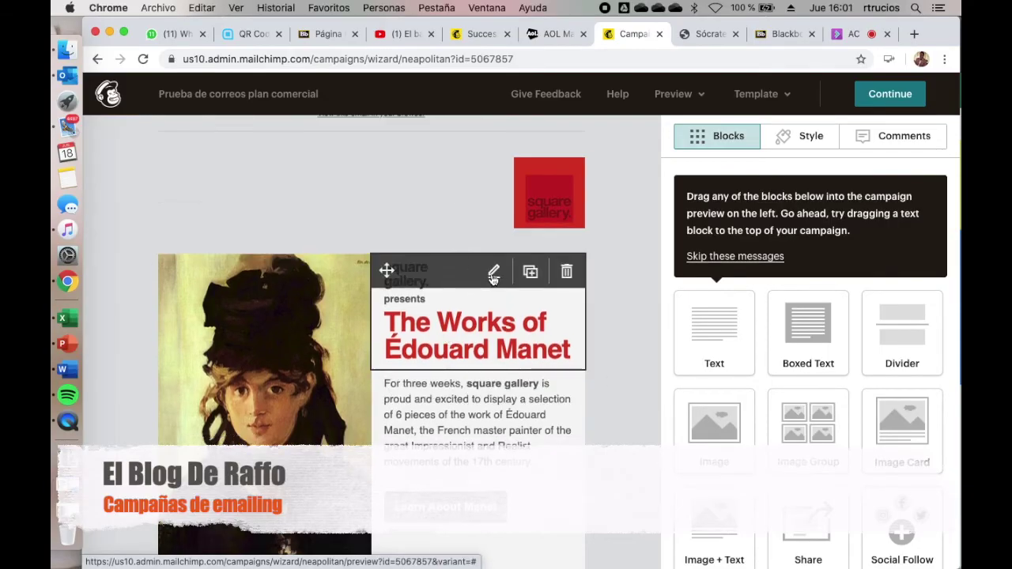
{"action": "left_click", "coordinate": [494, 272]}
{"action": "triple_click", "coordinate": [737, 358]}
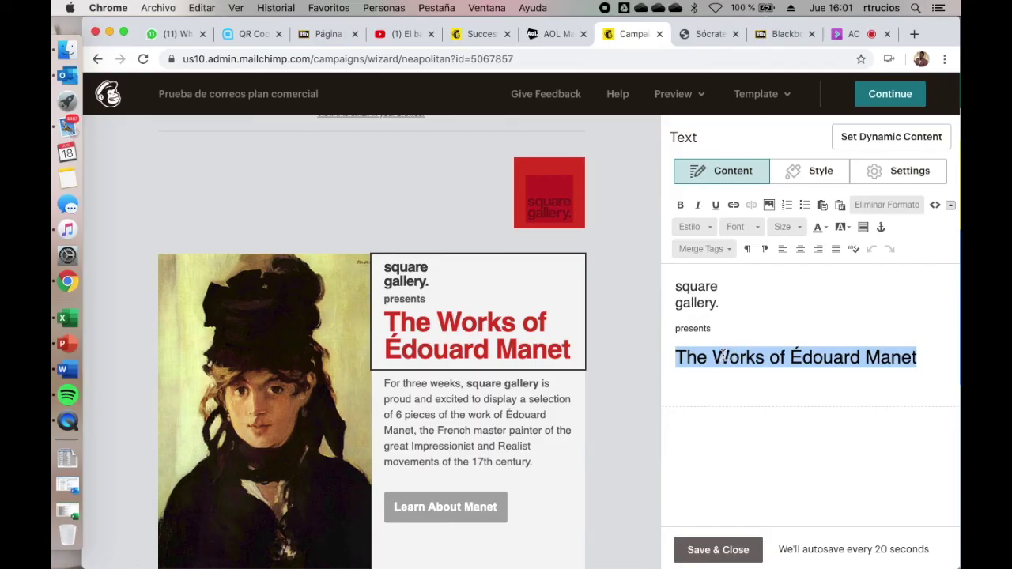
{"action": "type", "text": "Envio de links de apoyo"}
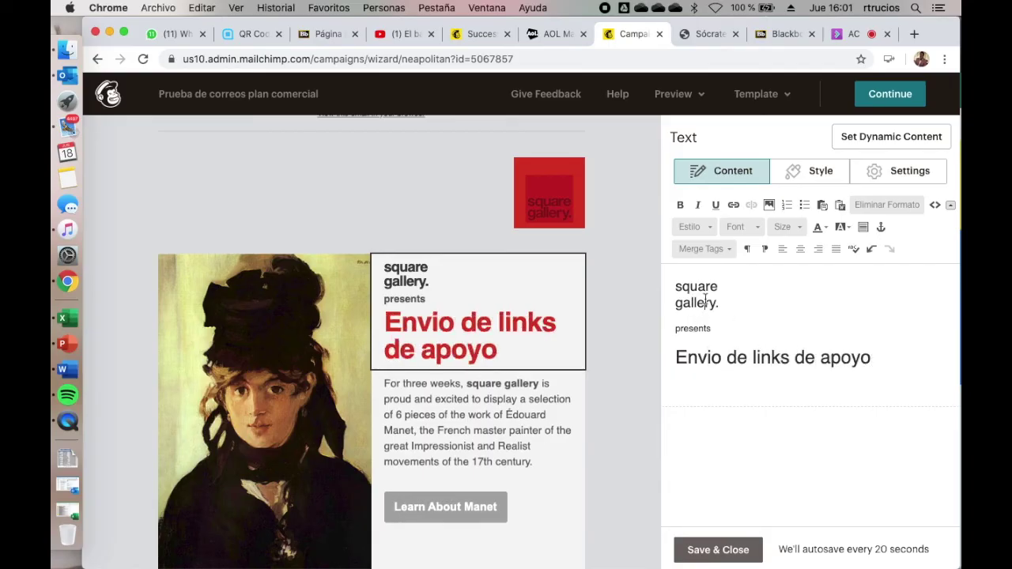
Step: Replace the intro and body with a Spanish greeting and 'Espero les sean de utilidad.', then save
{"action": "triple_click", "coordinate": [716, 303]}
{"action": "type", "text": "Estimados amigos, a conti"}
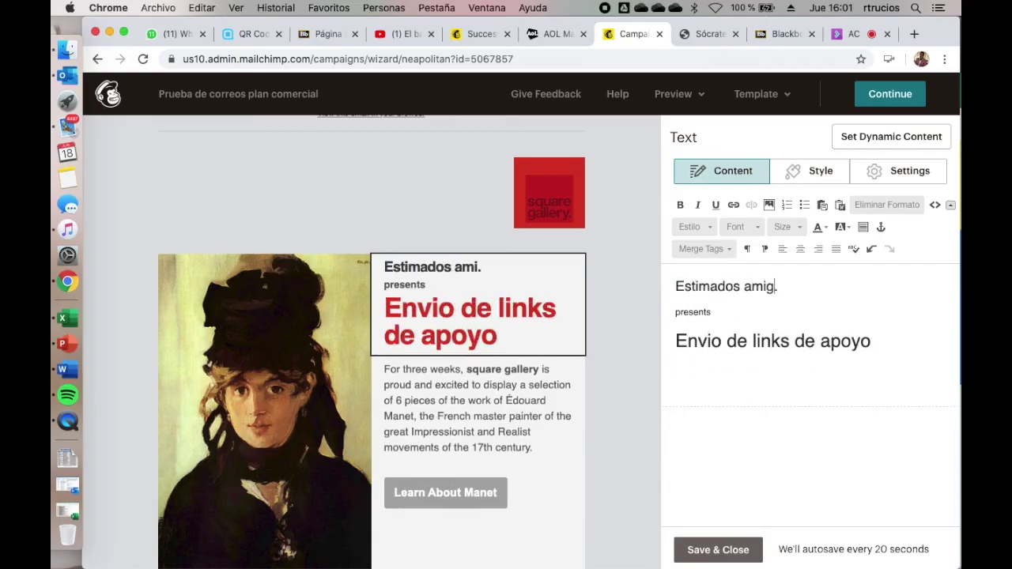
{"action": "type", "text": "nuación les enviaré "}
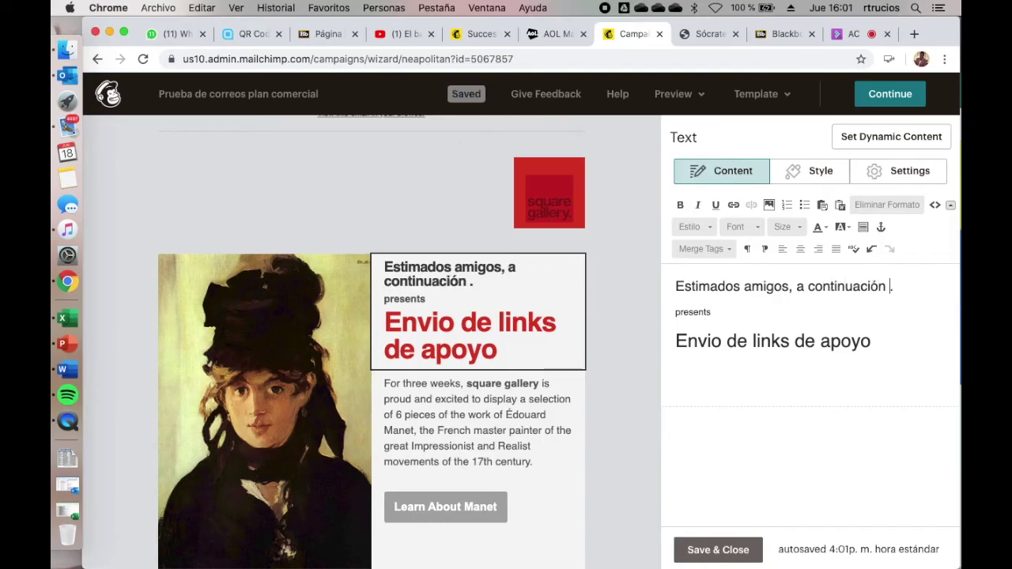
{"action": "type", "text": "los tutoriales que he trabajado"}
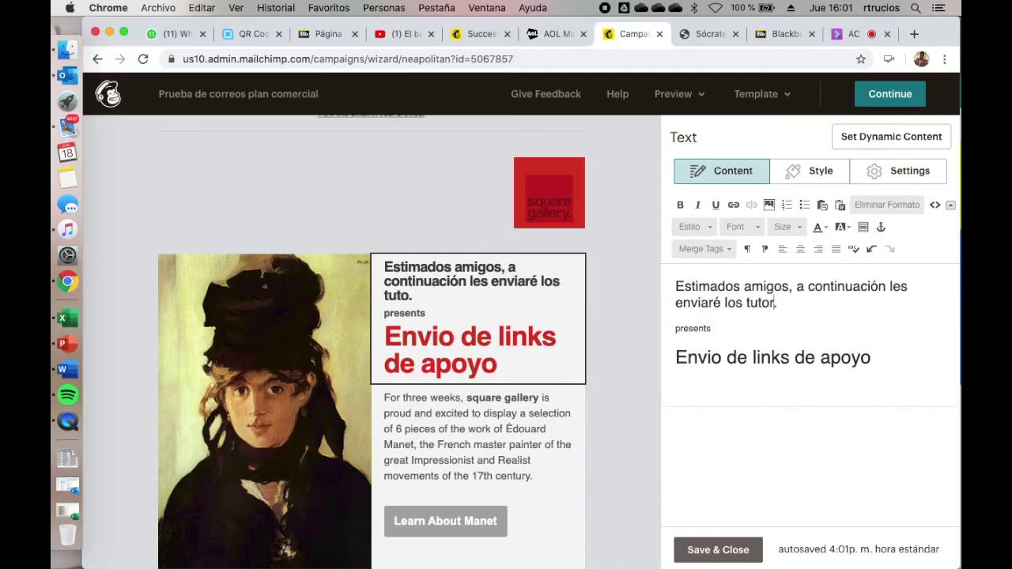
{"action": "type", "text": " en video."}
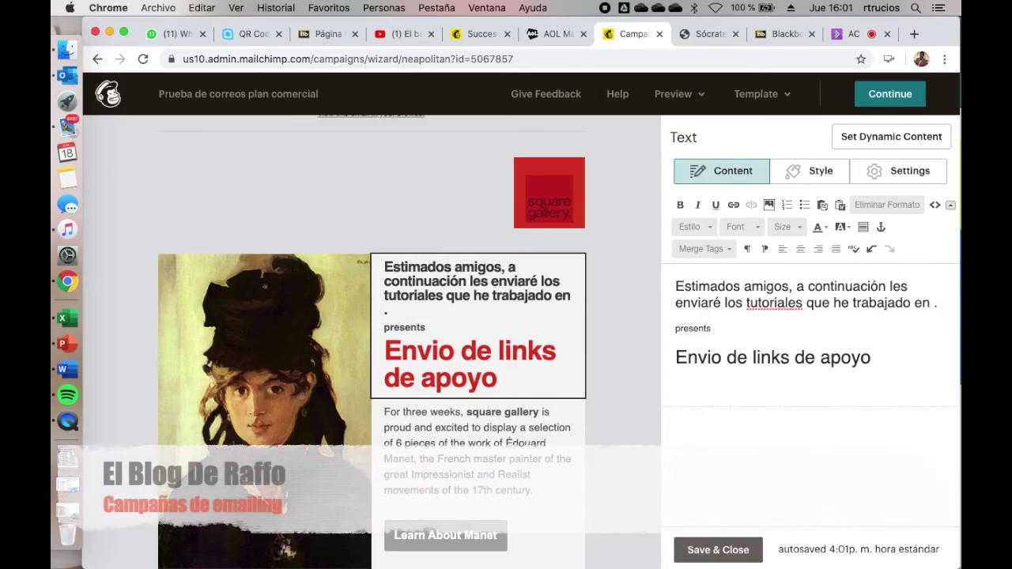
{"action": "double_click", "coordinate": [702, 346]}
{"action": "type", "text": "Espe"}
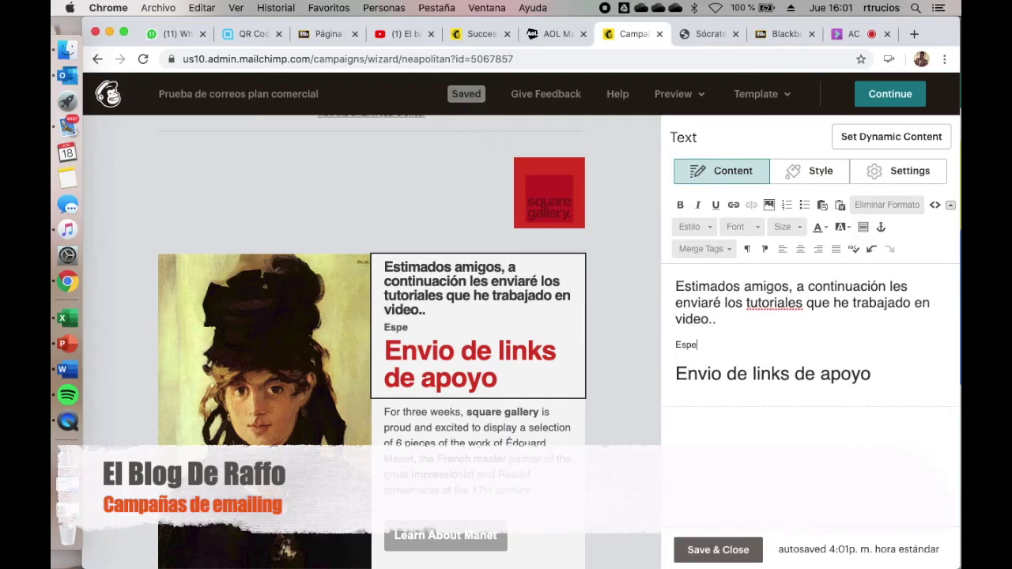
{"action": "type", "text": "ro les sean de utilidad."}
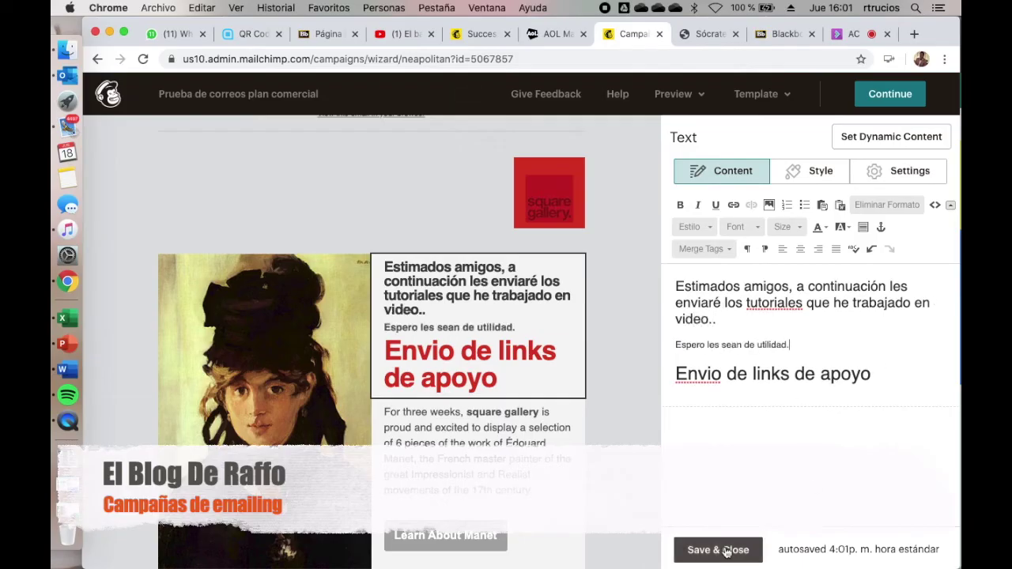
{"action": "left_click", "coordinate": [714, 547]}
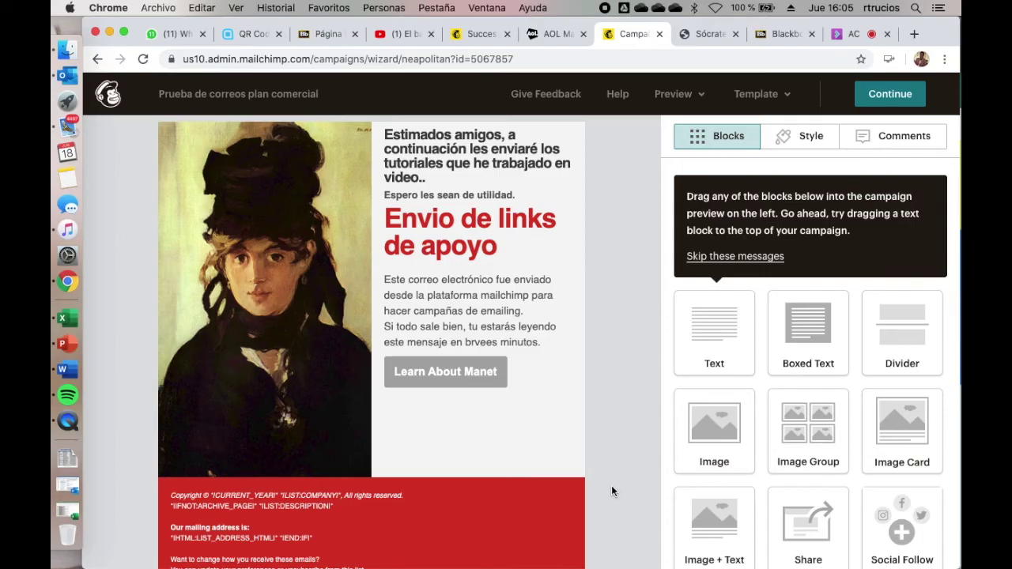
Step: Change the Learn About Manet button's label to 'Click aqui para ver el video'
{"action": "mouse_move", "coordinate": [492, 379]}
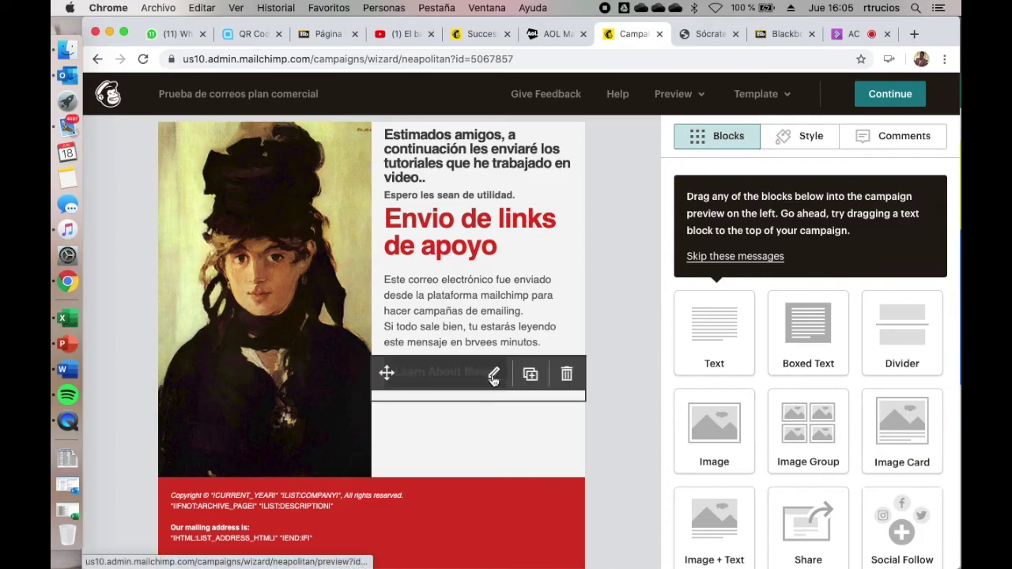
{"action": "left_click", "coordinate": [493, 376]}
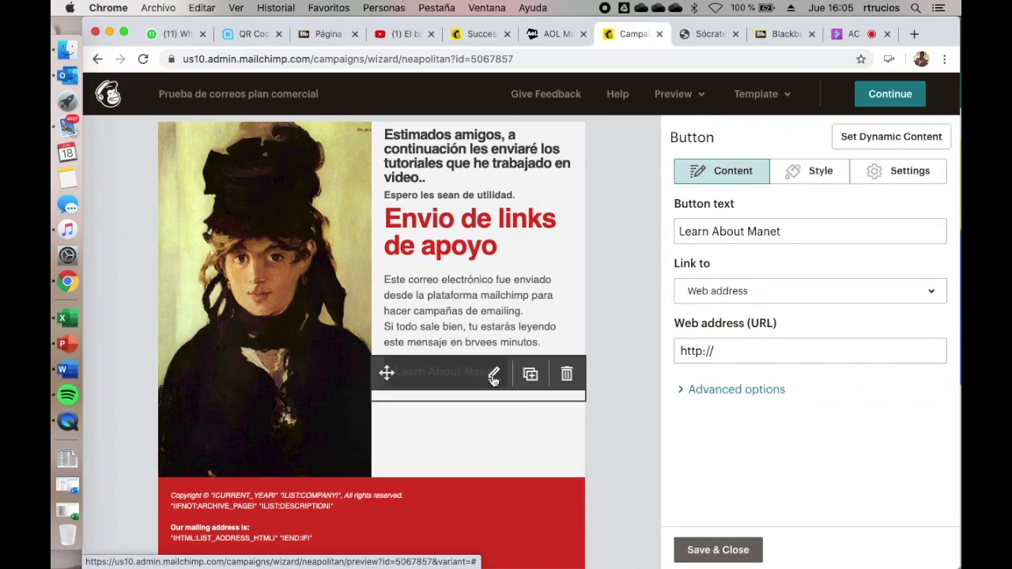
{"action": "triple_click", "coordinate": [759, 231]}
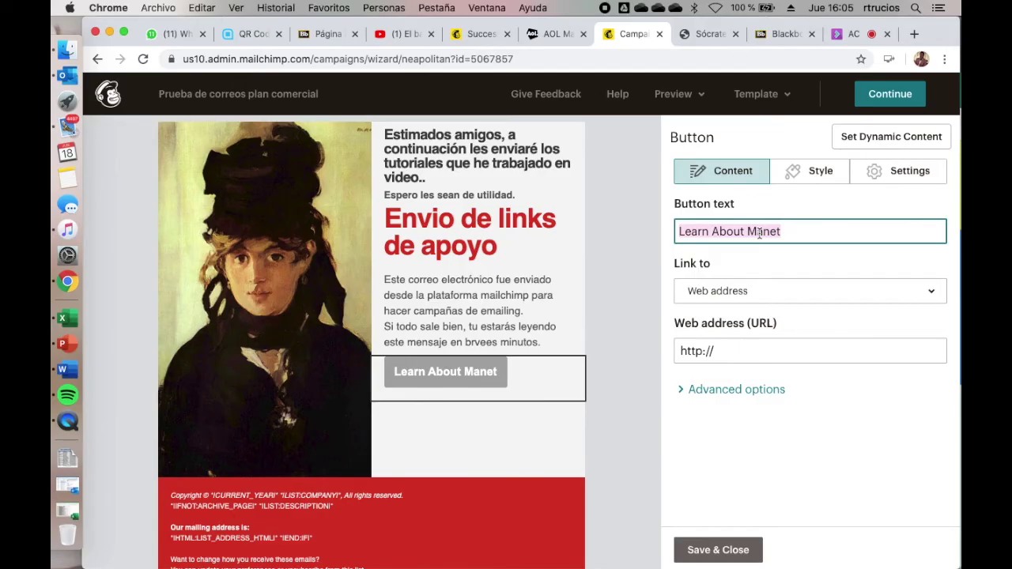
{"action": "type", "text": "Click aqui para ver el vid"}
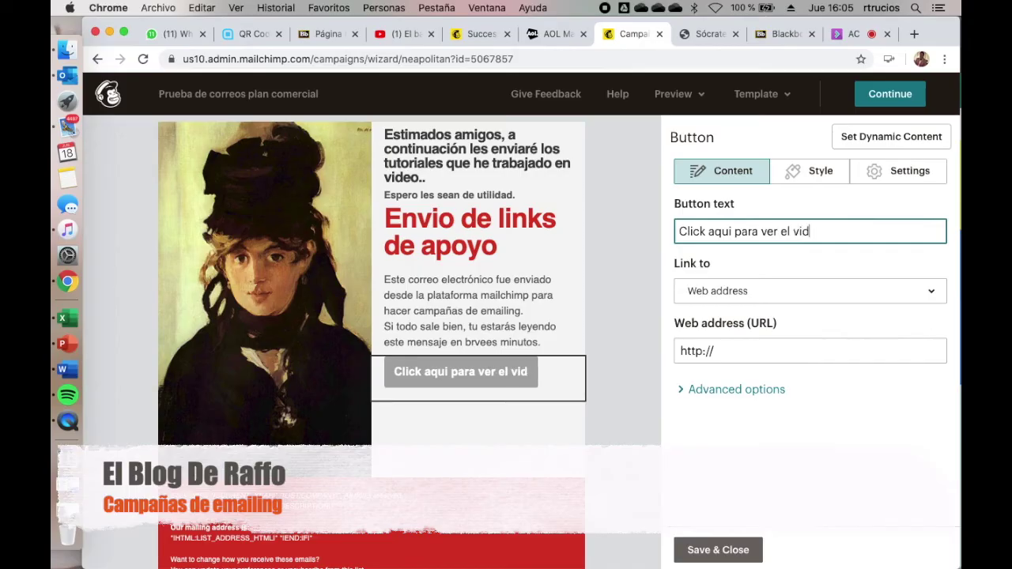
{"action": "type", "text": "eo"}
{"action": "left_click", "coordinate": [806, 355]}
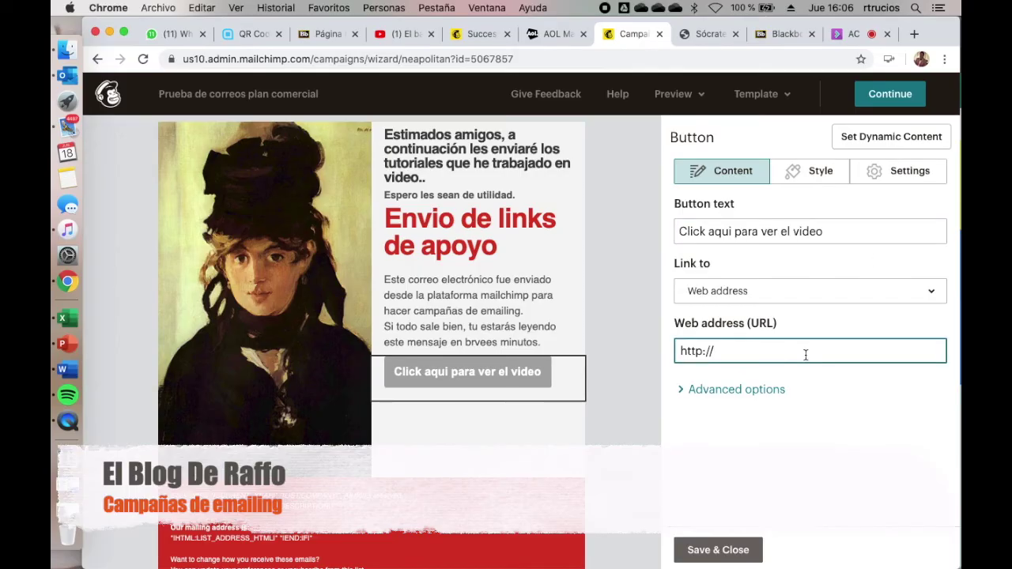
{"action": "key", "text": "BackSpace"}
{"action": "key", "text": "BackSpace"}
{"action": "key", "text": "BackSpace"}
{"action": "key", "text": "BackSpace"}
{"action": "key", "text": "BackSpace"}
{"action": "key", "text": "BackSpace"}
{"action": "key", "text": "BackSpace"}
{"action": "type", "text": "https://www.youtube.com/watch?v=METLimKkAOs&t=67s"}
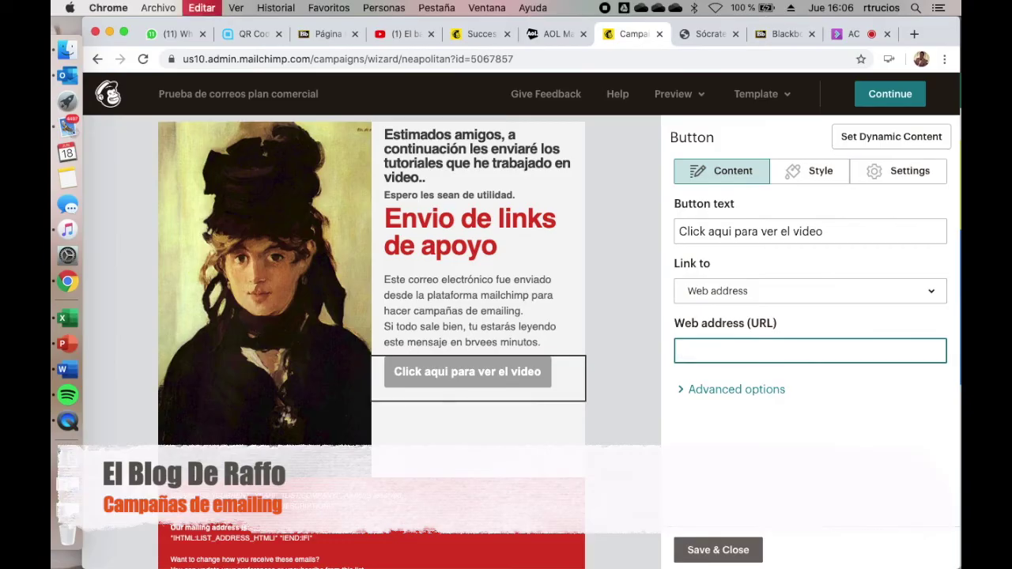